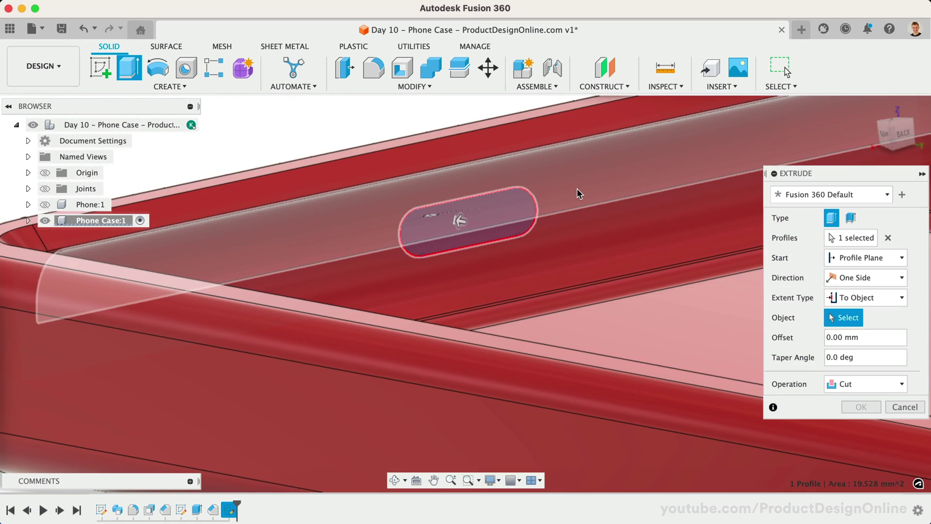
- Select the case's back panel profile for a −2 mm join extrusion
click(578, 194)
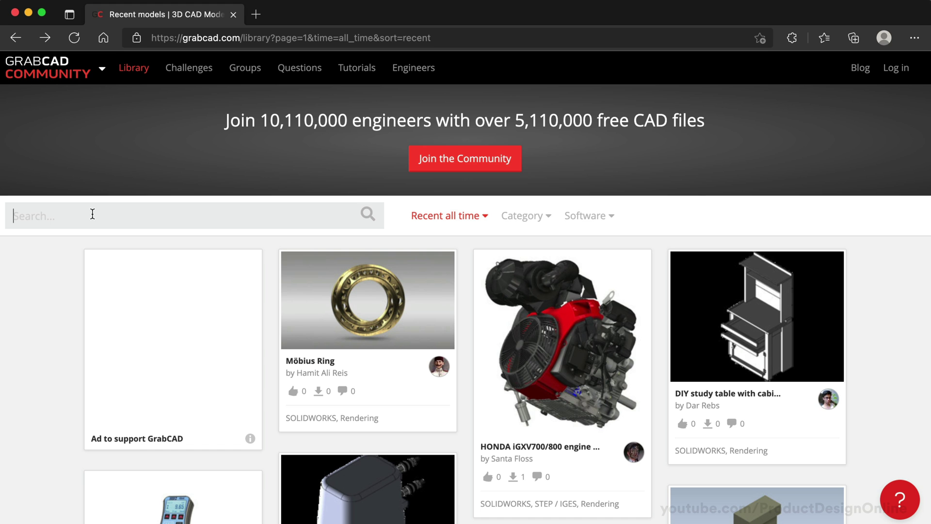
text(i)
text(el)
- Search GrabCAD's phone models and open the Google Pixel 3 model page
key(Return)
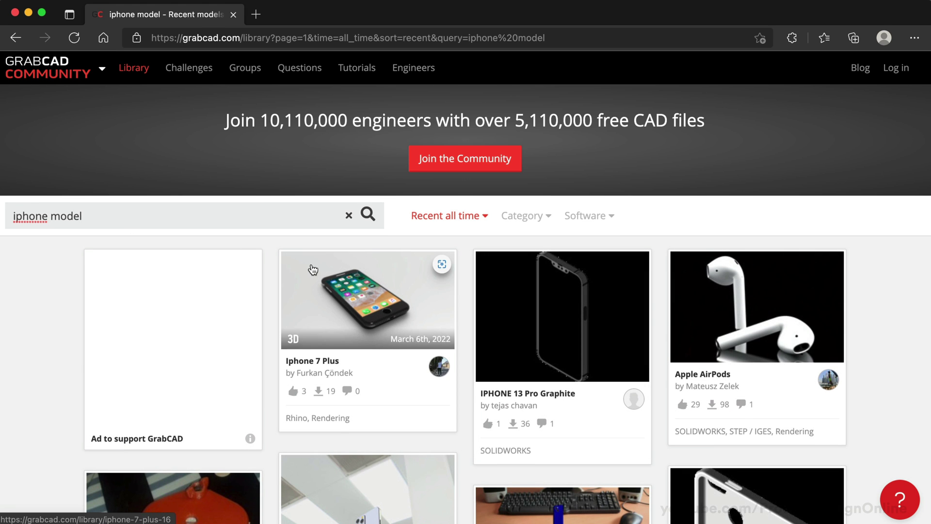
scroll(313, 270, down, 2)
scroll(313, 269, down, 2)
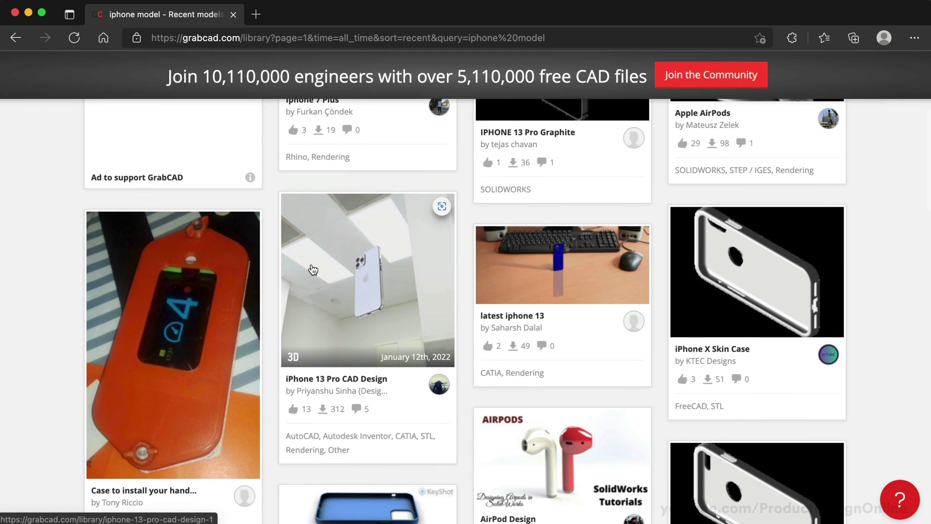
scroll(311, 271, down, 4)
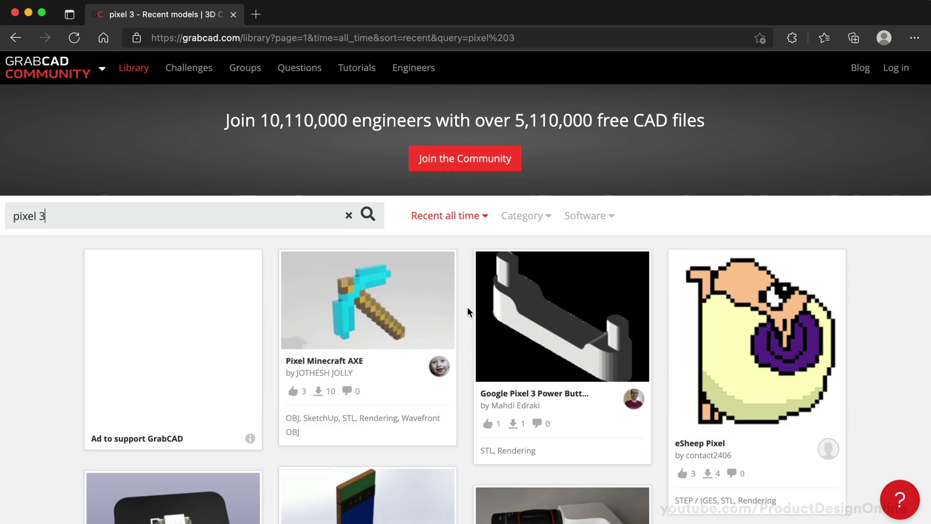
scroll(467, 306, down, 3)
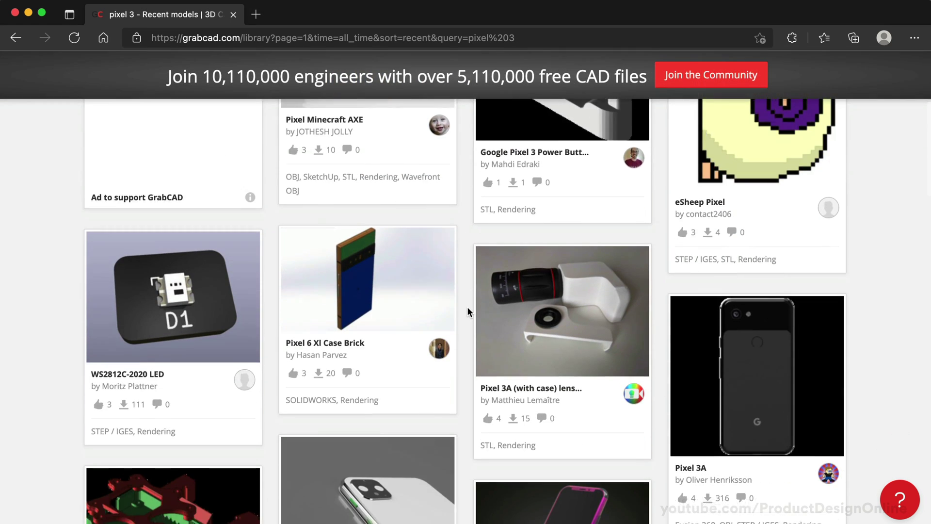
scroll(467, 307, down, 3)
scroll(421, 349, down, 2)
scroll(420, 348, down, 3)
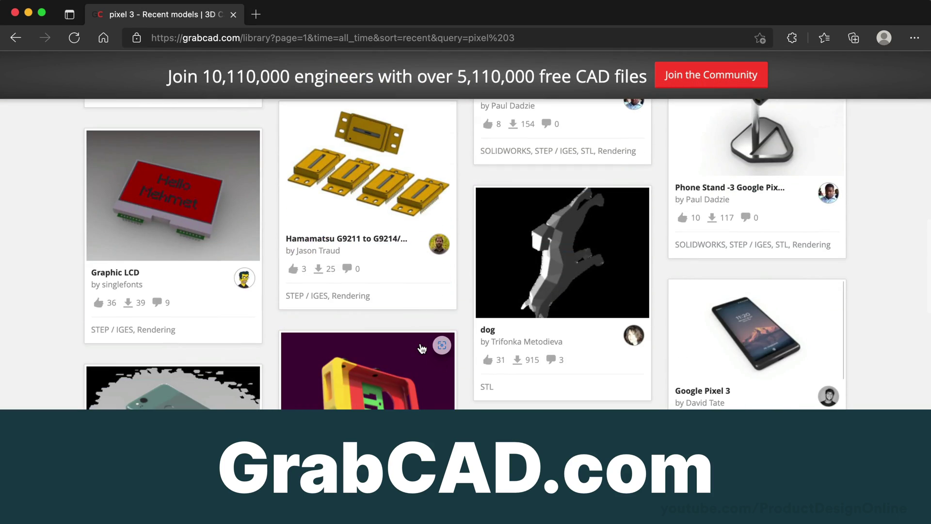
scroll(421, 349, down, 2)
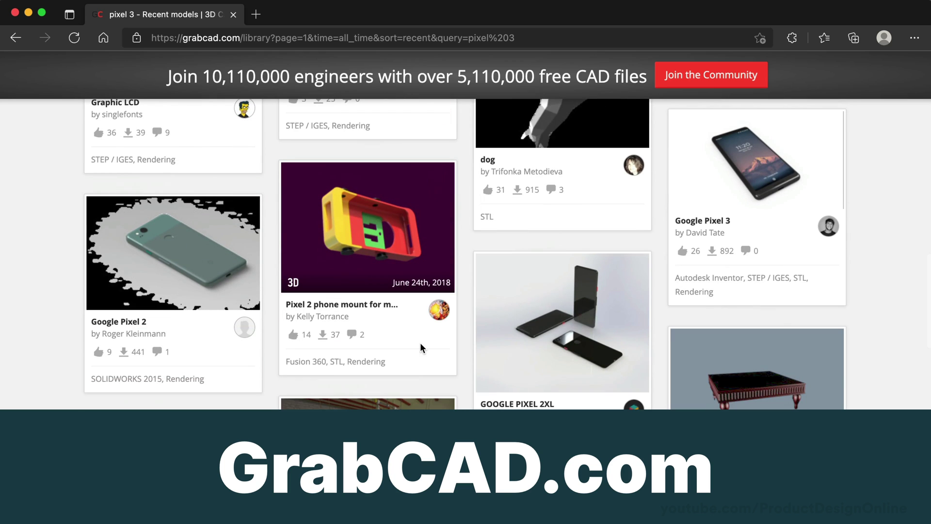
click(698, 162)
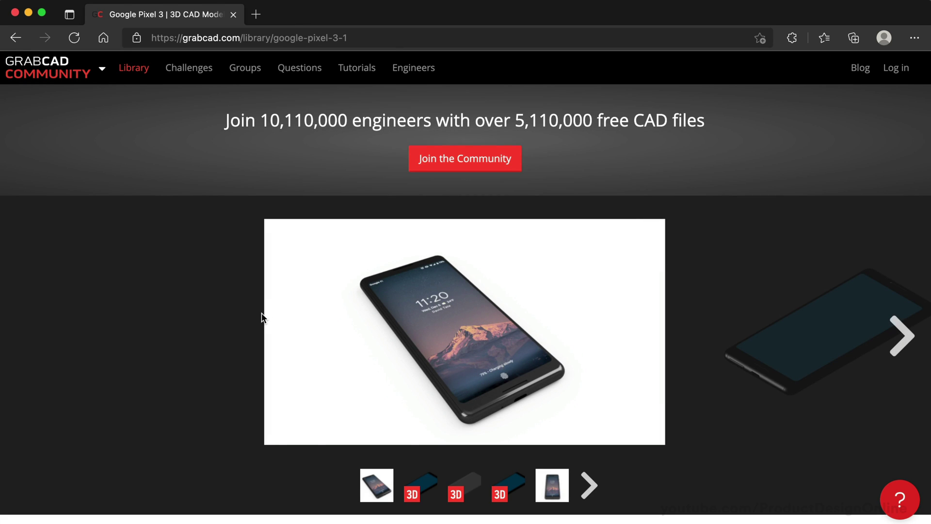
scroll(260, 317, down, 2)
scroll(262, 318, down, 2)
scroll(262, 318, down, 3)
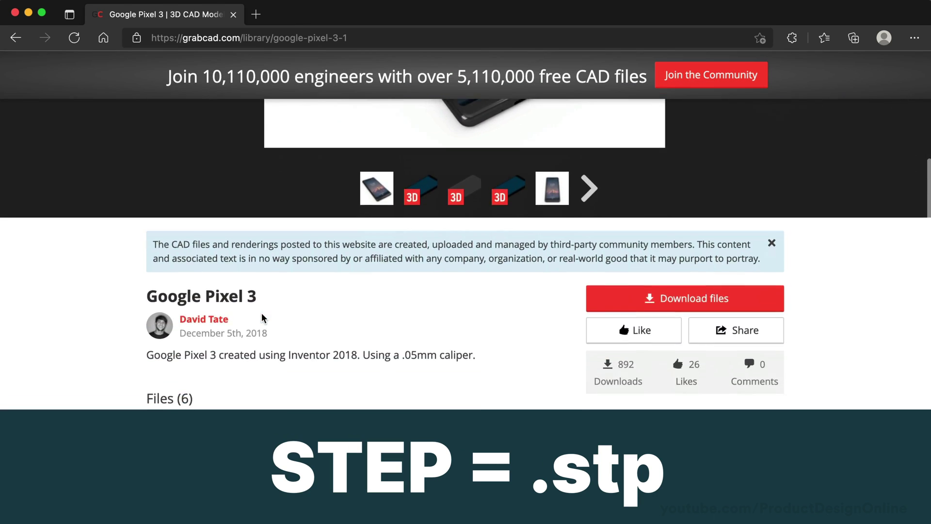
scroll(277, 310, down, 2)
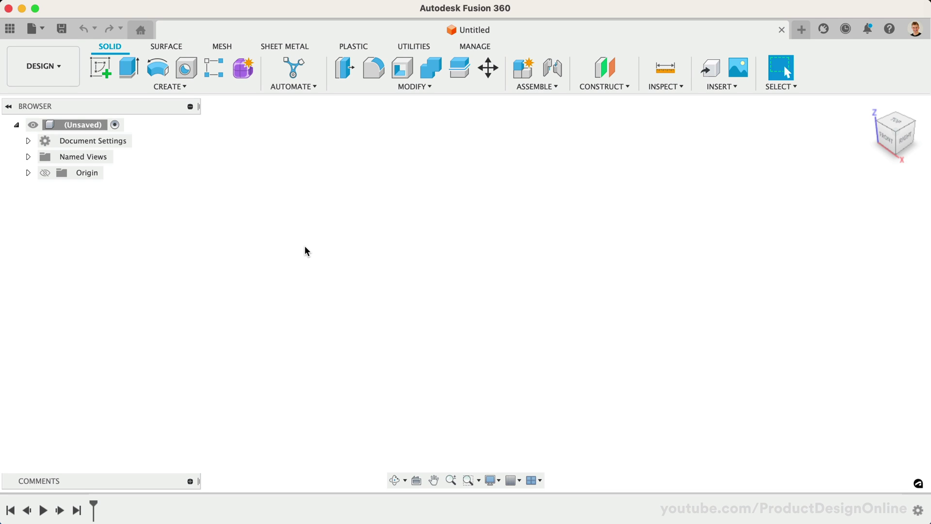
- Open Google Pixel 3.stp from Downloads and close the empty Untitled design
click(38, 31)
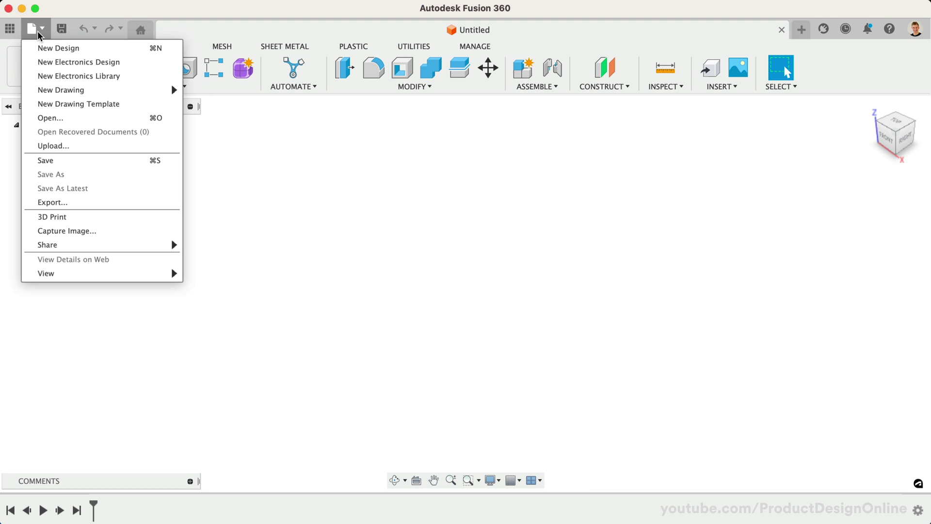
click(93, 120)
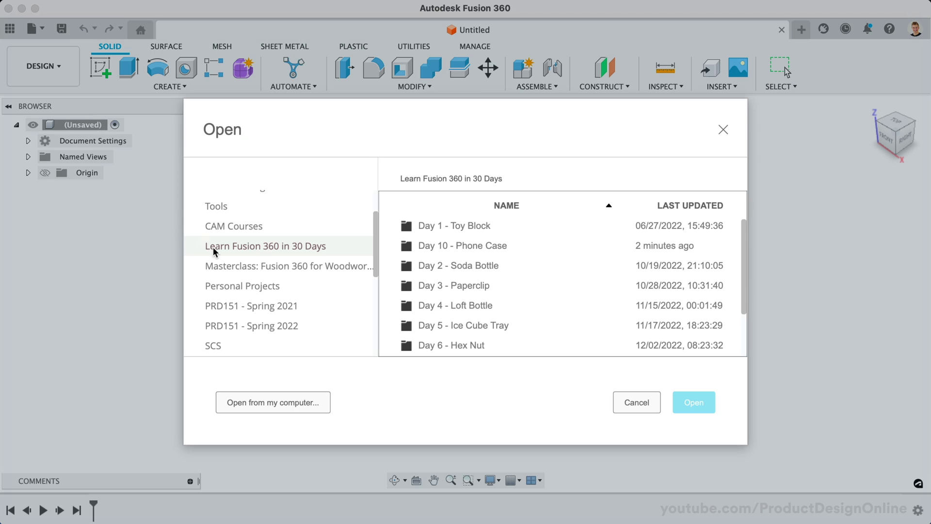
click(295, 399)
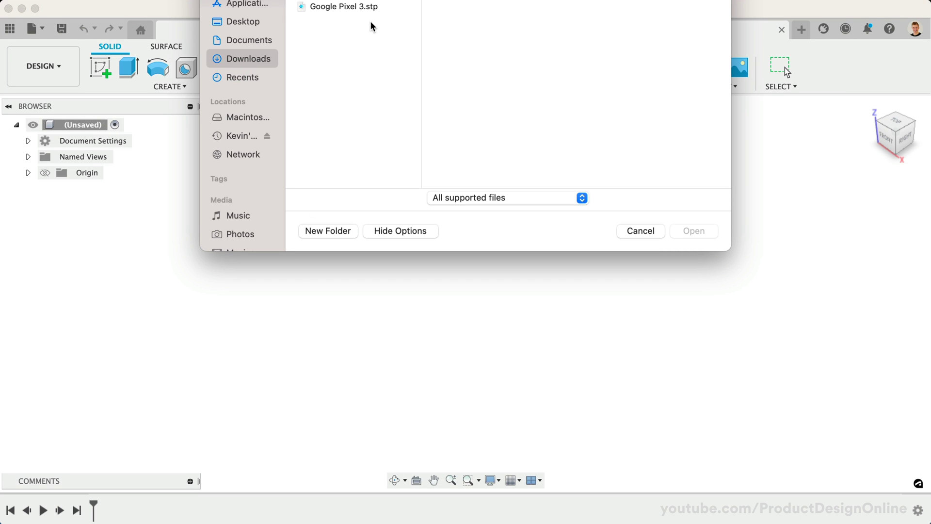
click(381, 99)
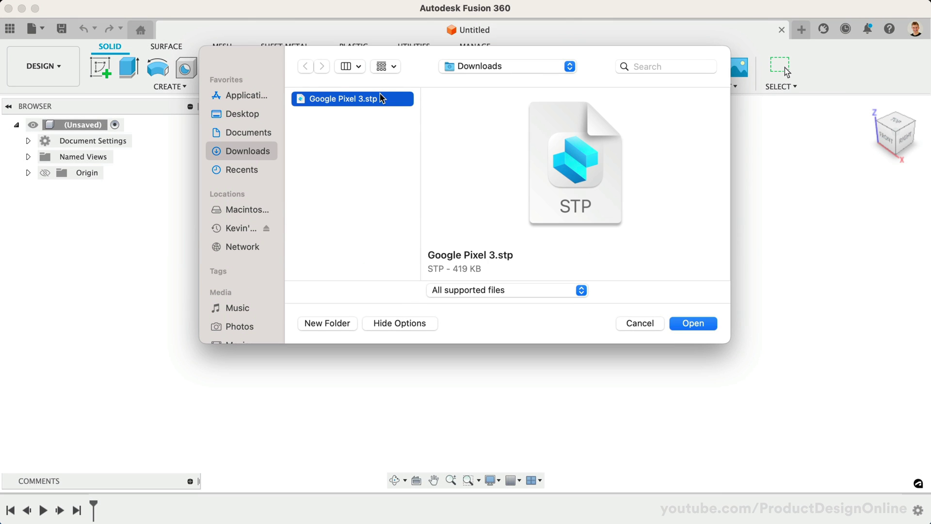
click(693, 324)
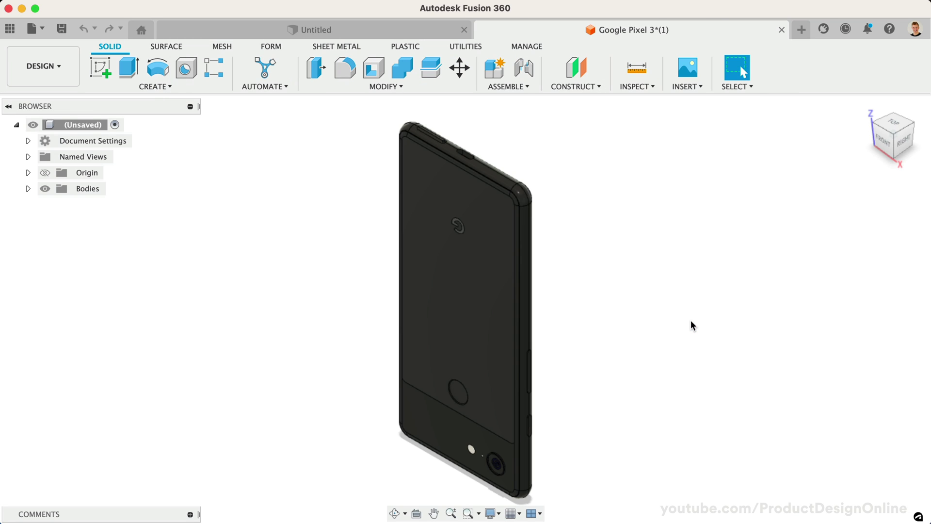
click(464, 29)
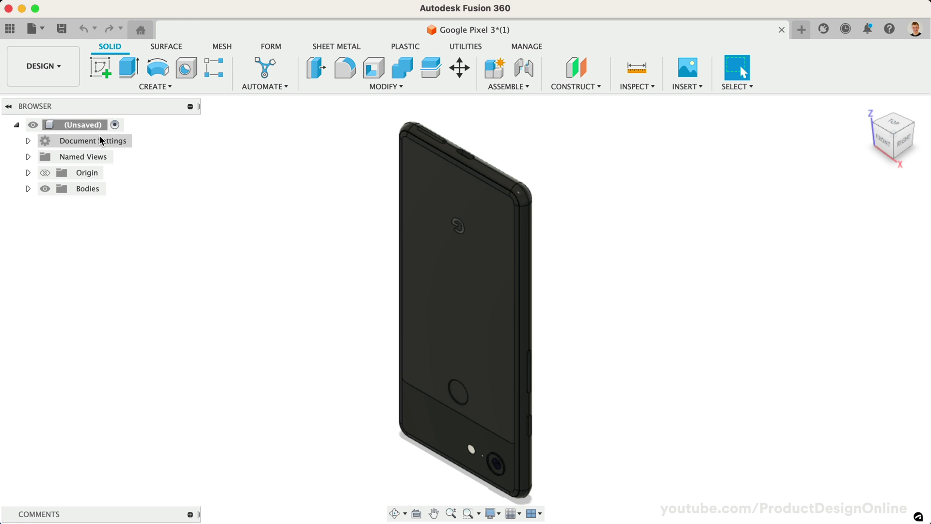
- Turn on Capture Design History and convert Body1 into its own component
right_click(87, 126)
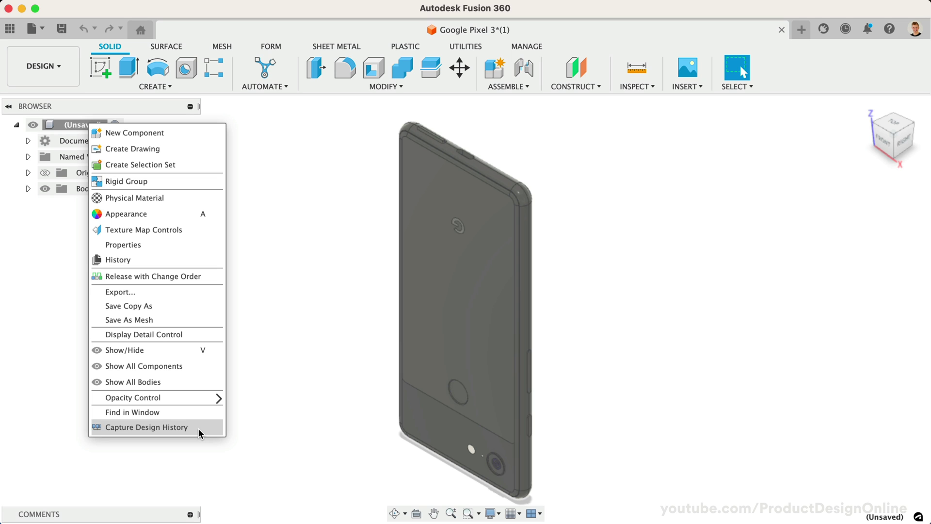
click(199, 429)
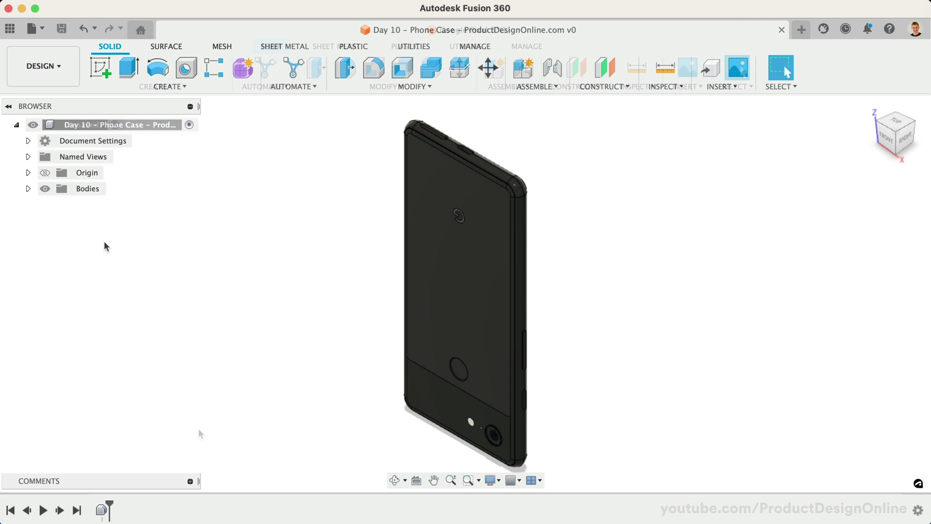
click(29, 189)
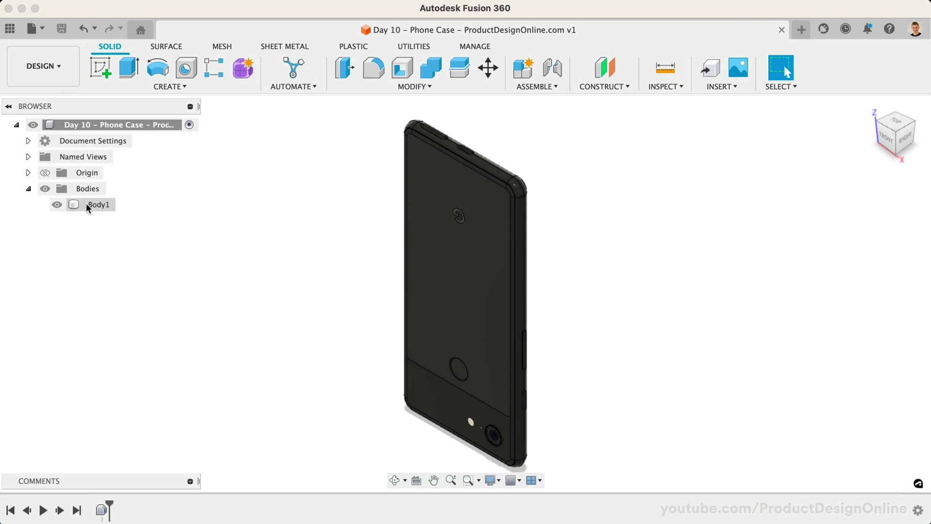
click(88, 204)
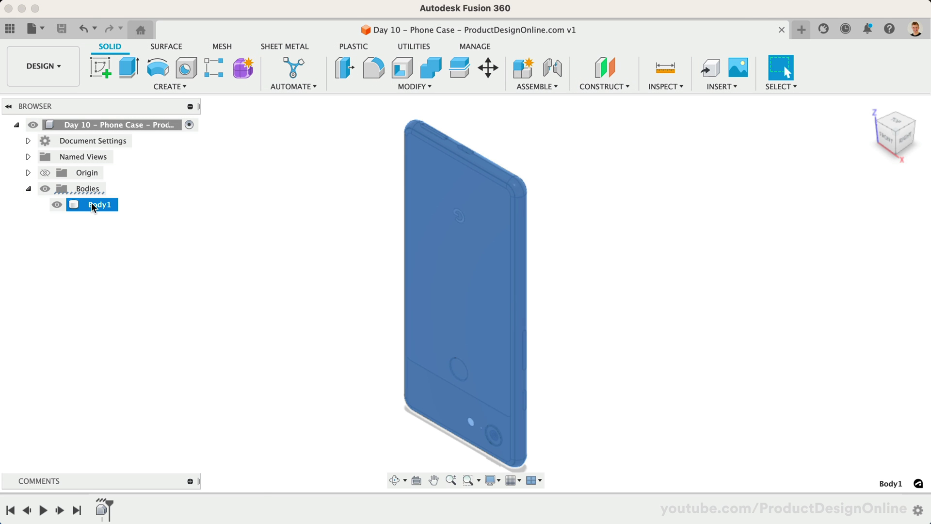
right_click(91, 203)
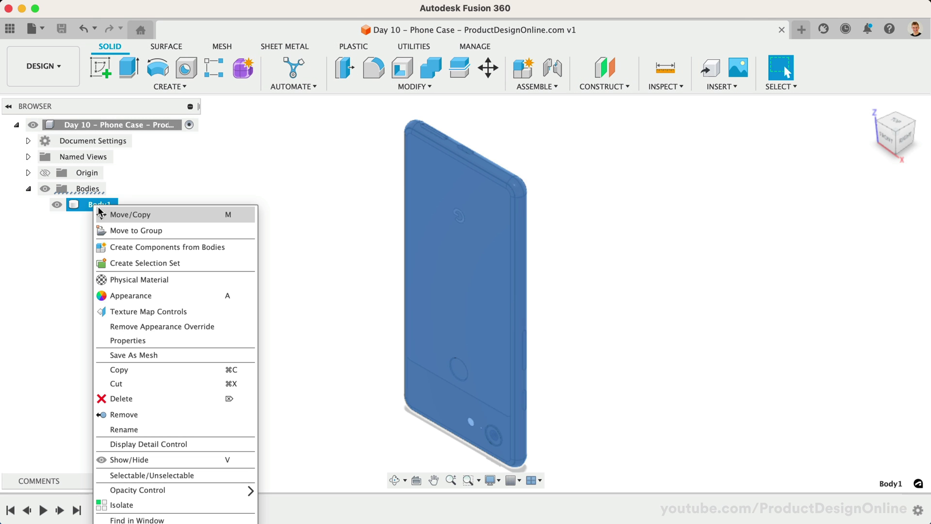
click(227, 248)
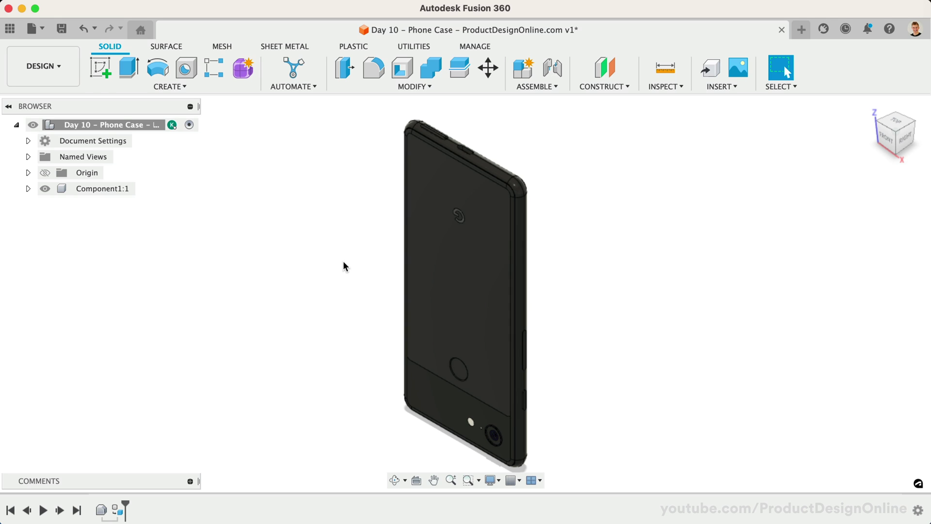
- Joint the phone's centre flat to the design origin and hide the Origin folder
click(551, 68)
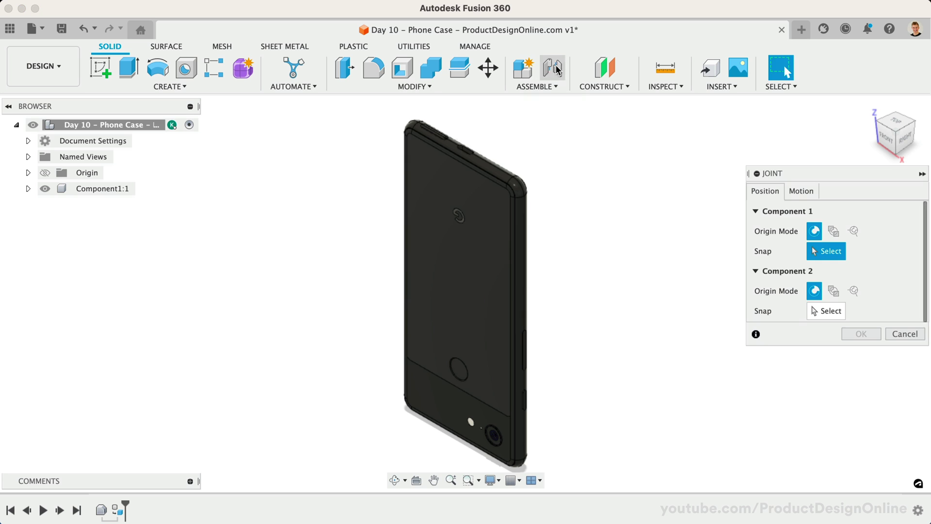
click(462, 283)
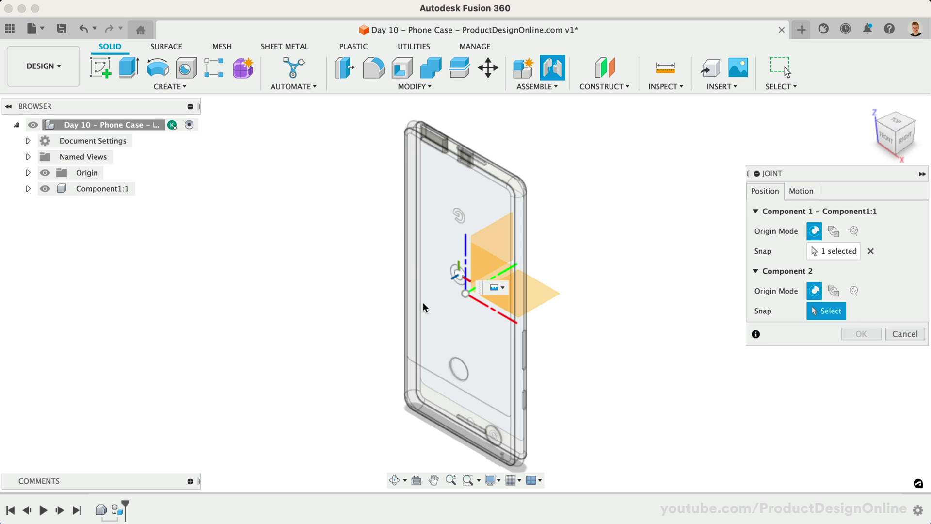
click(471, 295)
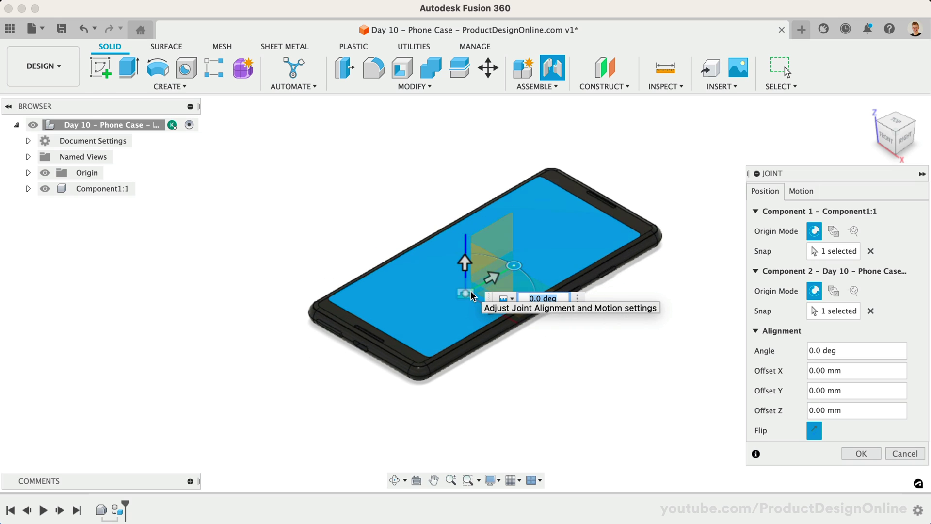
click(873, 457)
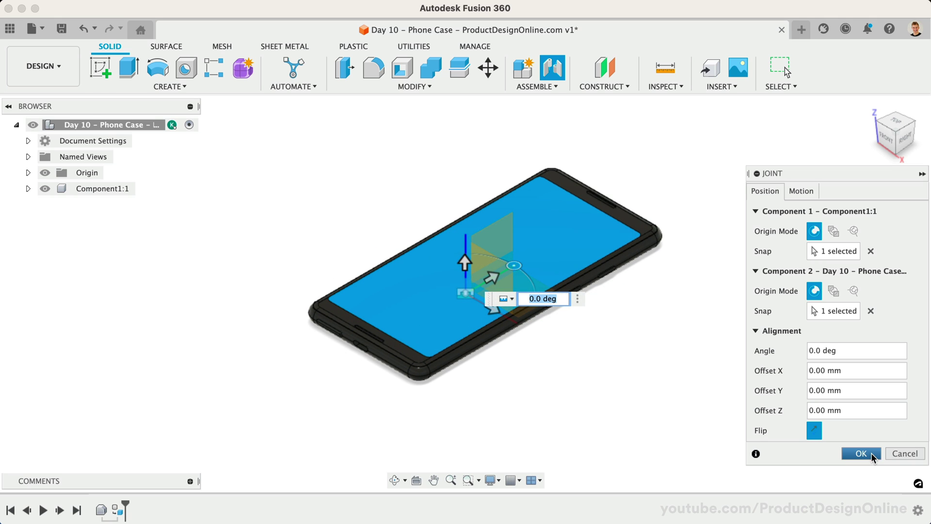
click(45, 172)
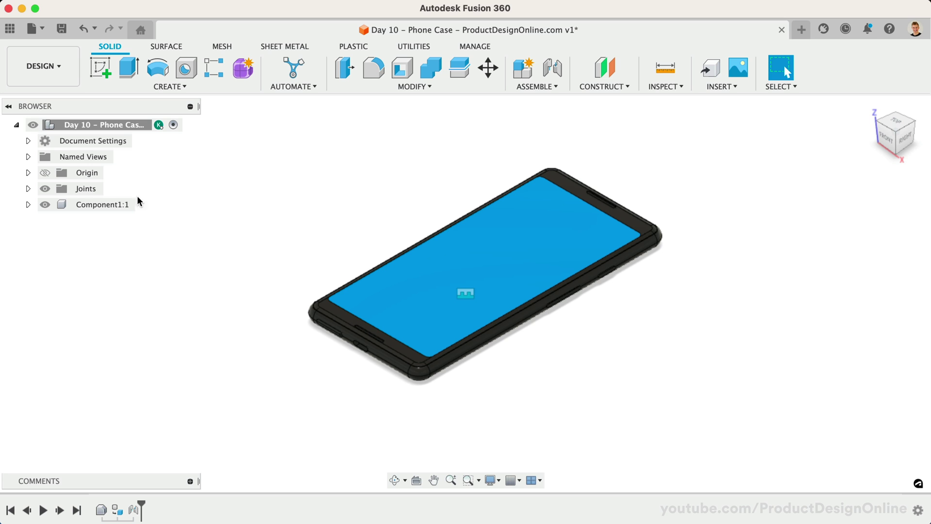
- Hide the joint marker, pick the case edge loop, and create a Phone Case component
click(45, 188)
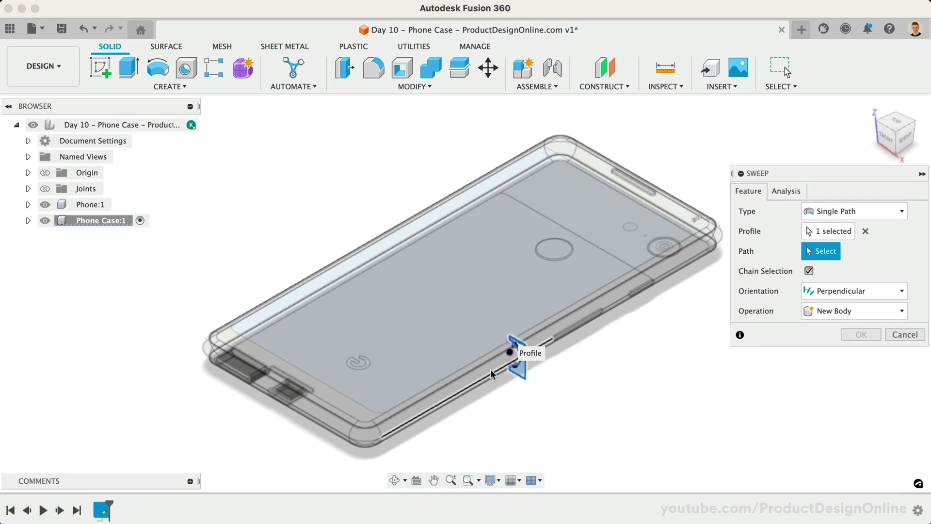
click(483, 362)
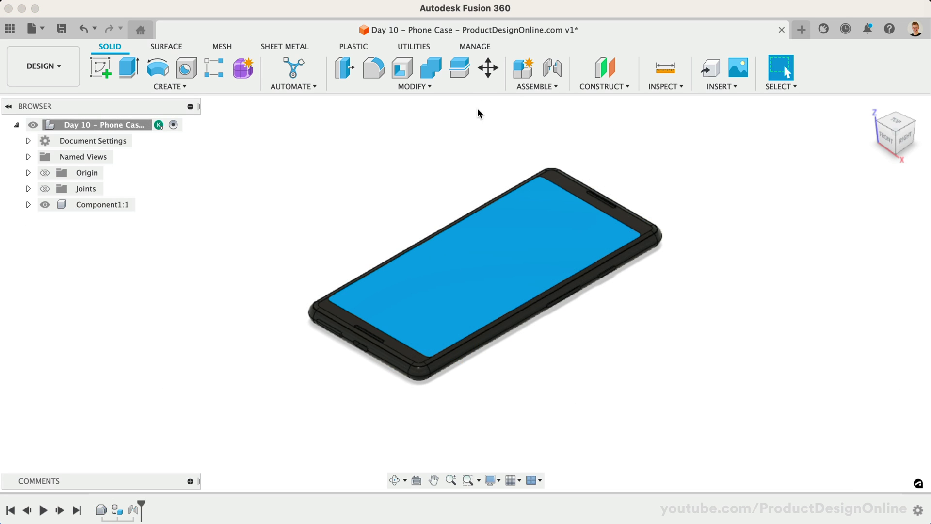
click(524, 70)
double_click(761, 247)
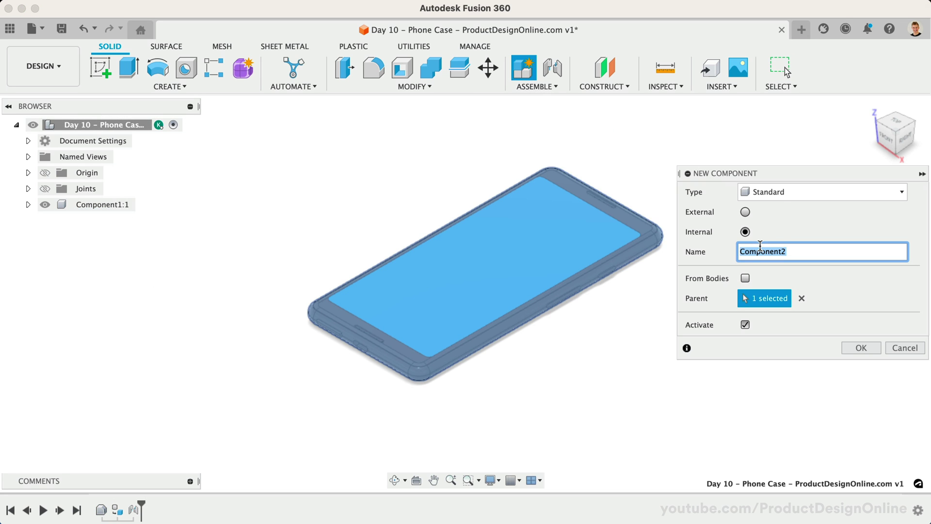
text(P)
text(se)
key(Return)
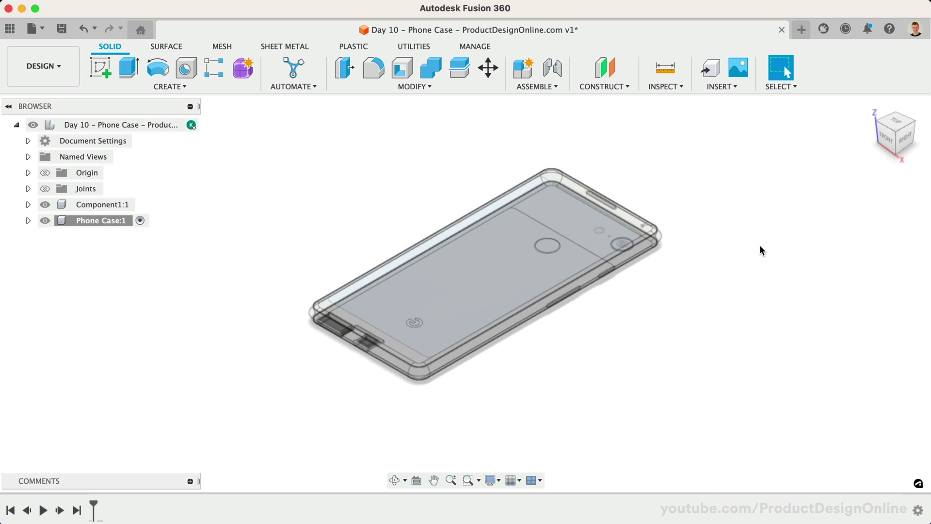
- Rename Component1 to 'Phone', correcting its capitalisation
double_click(98, 203)
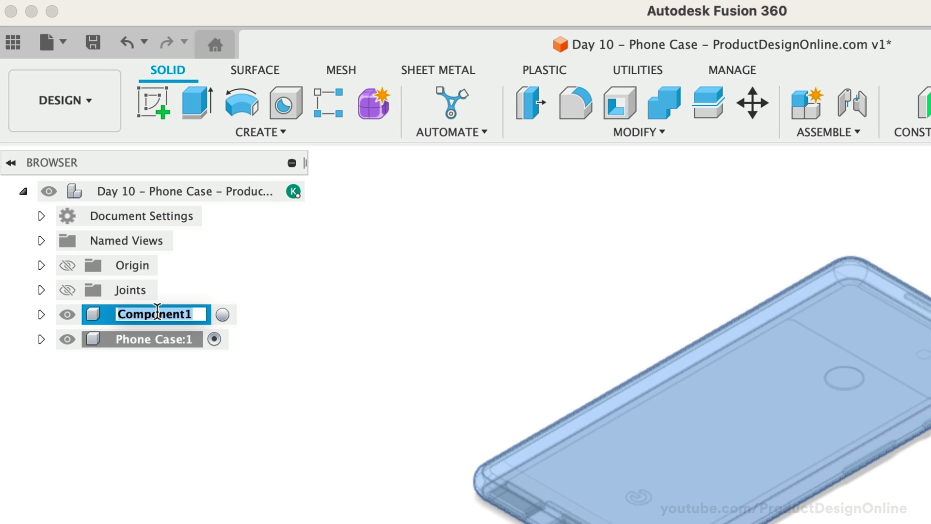
text(PHone)
key(Return)
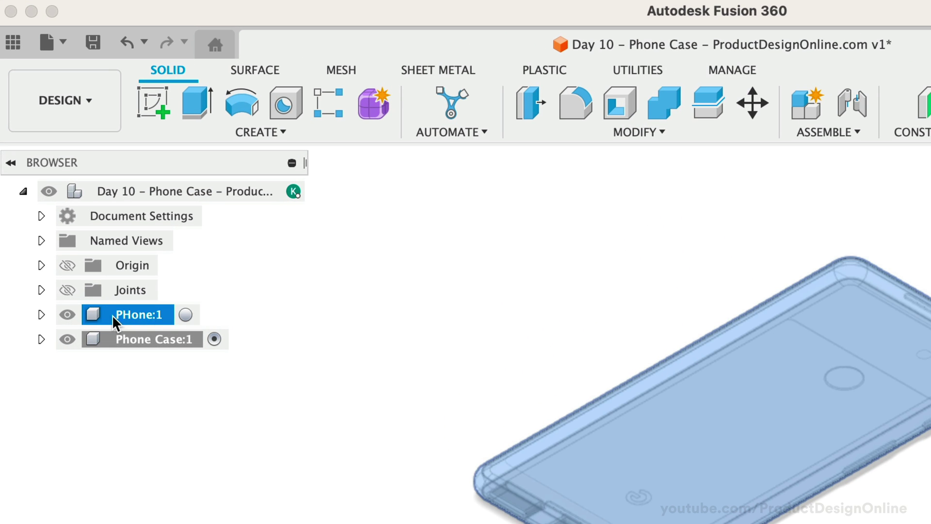
double_click(131, 315)
click(131, 314)
key(BackSpace)
text(h)
key(Return)
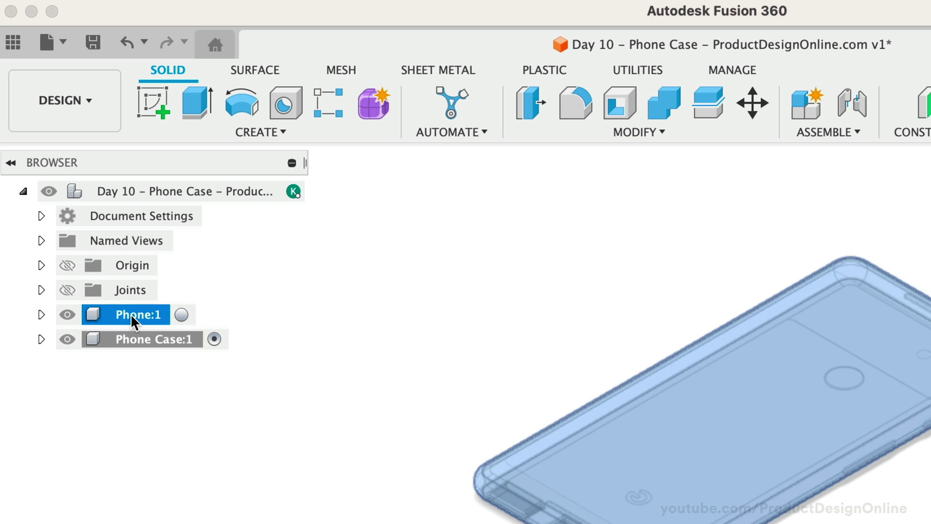
click(131, 408)
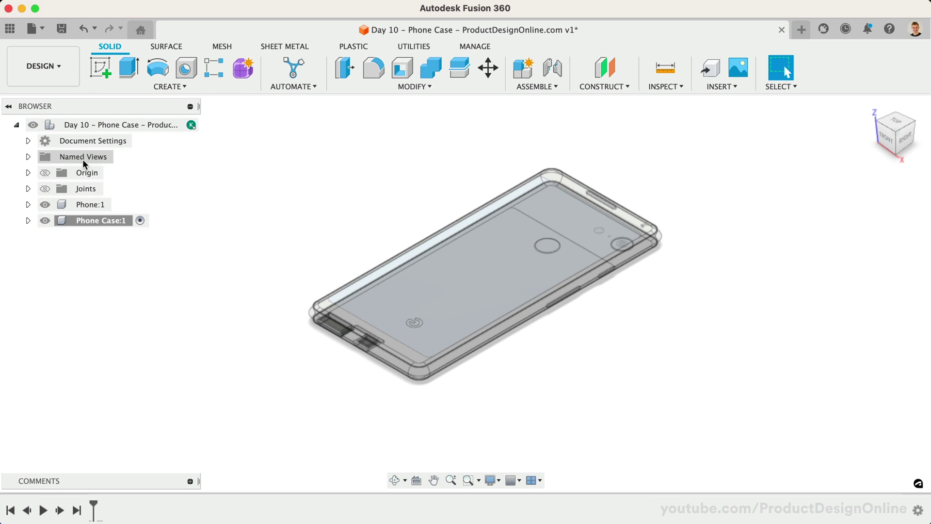
- Sketch on the front plane, project the case's four end arc edges, and hide Phone
click(100, 68)
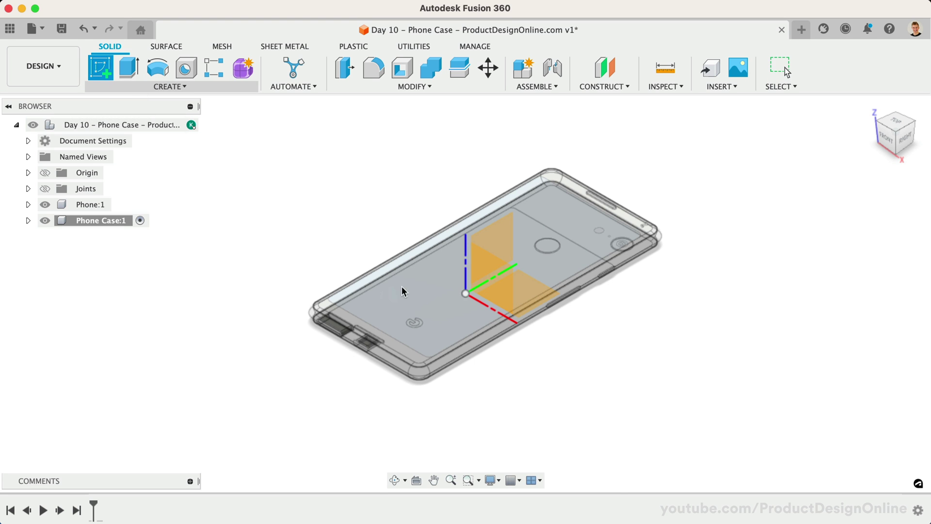
click(481, 270)
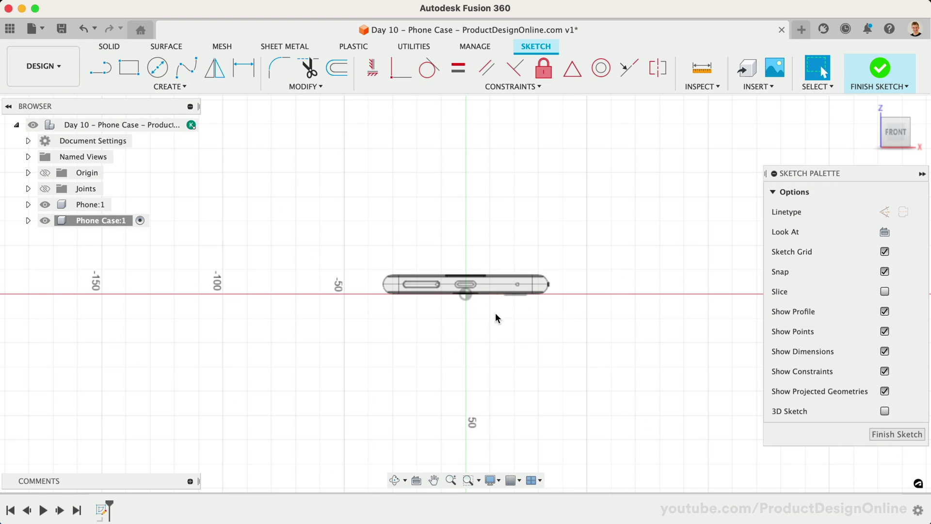
scroll(568, 316, up, 5)
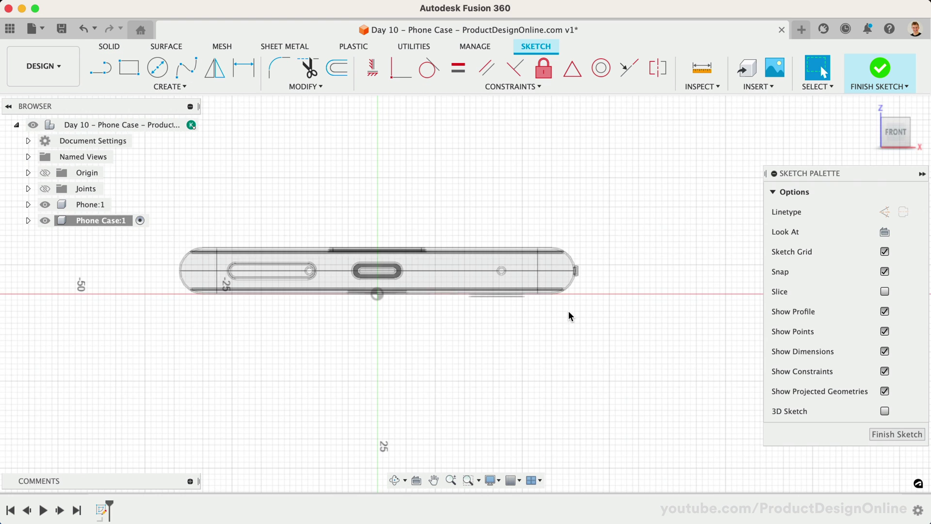
scroll(569, 316, up, 2)
scroll(569, 316, up, 3)
scroll(569, 316, up, 2)
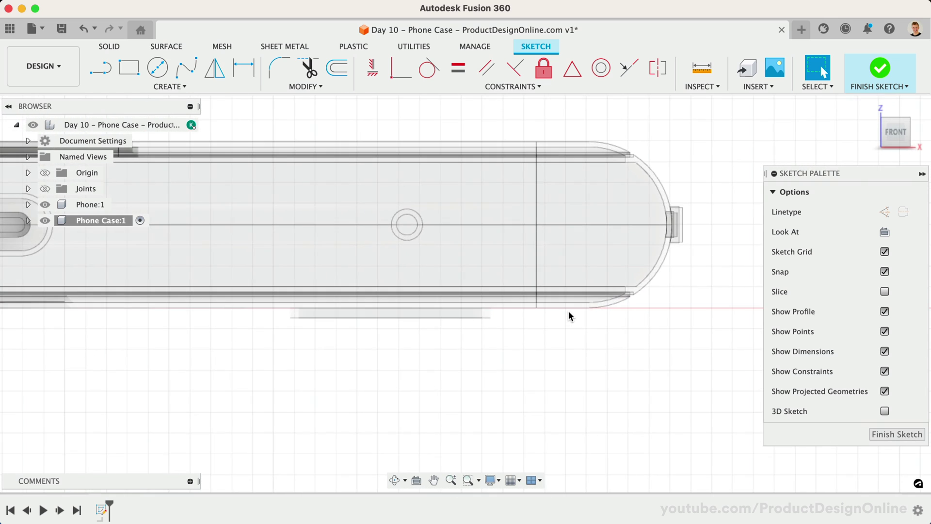
scroll(570, 316, up, 2)
scroll(568, 316, down, 1)
scroll(568, 316, down, 1)
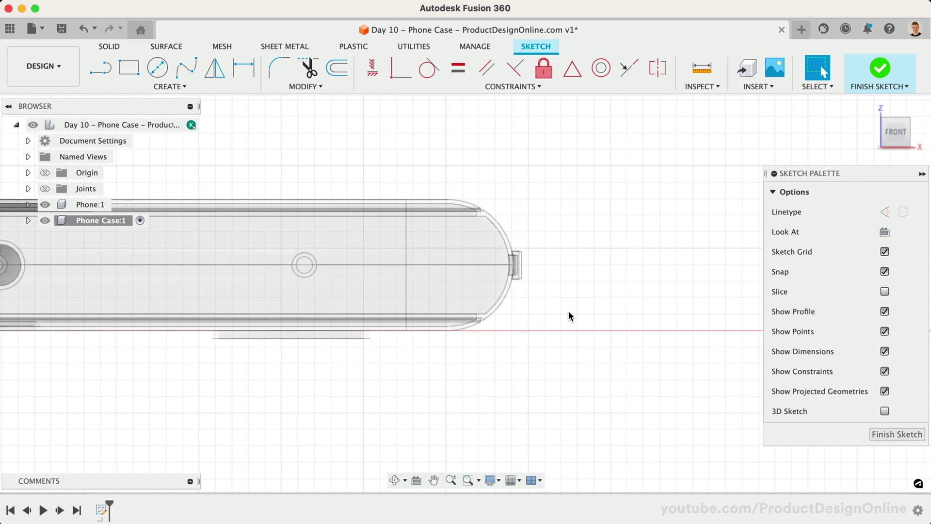
scroll(567, 315, up, 2)
scroll(566, 316, up, 1)
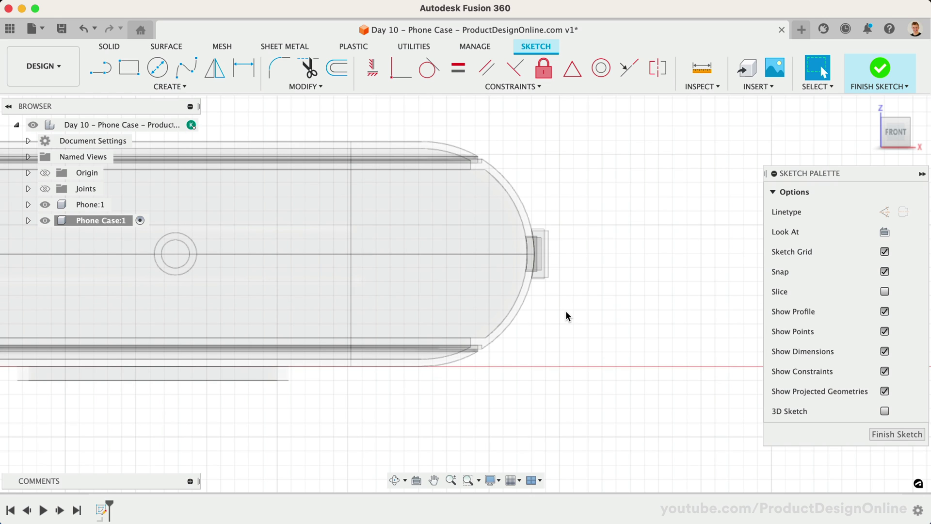
key(p)
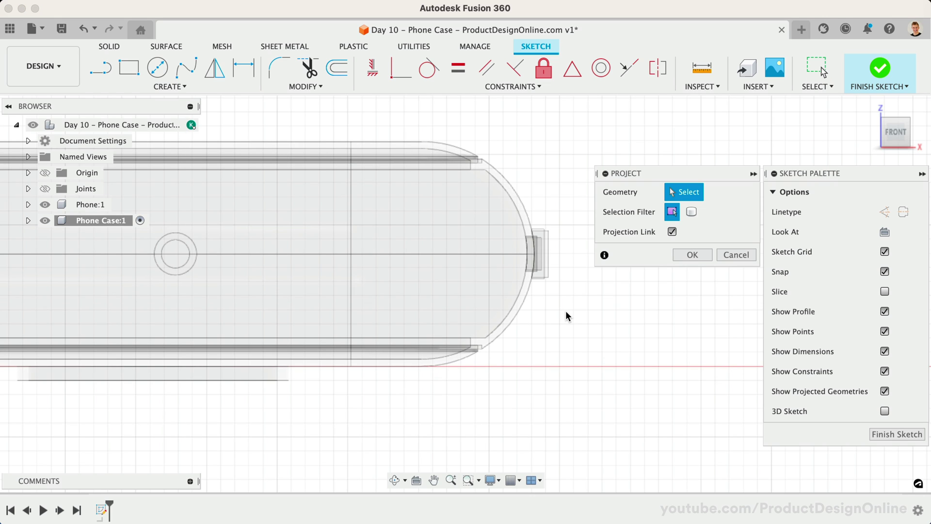
click(512, 187)
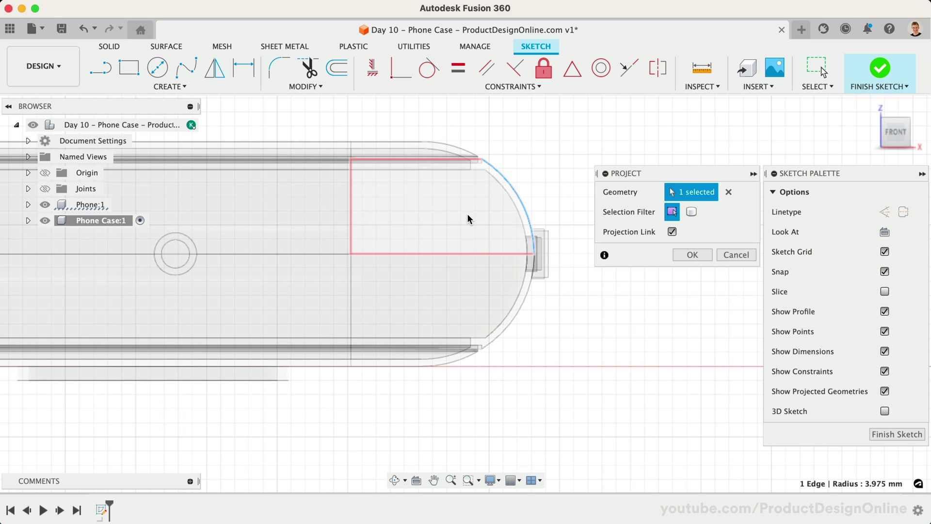
click(467, 151)
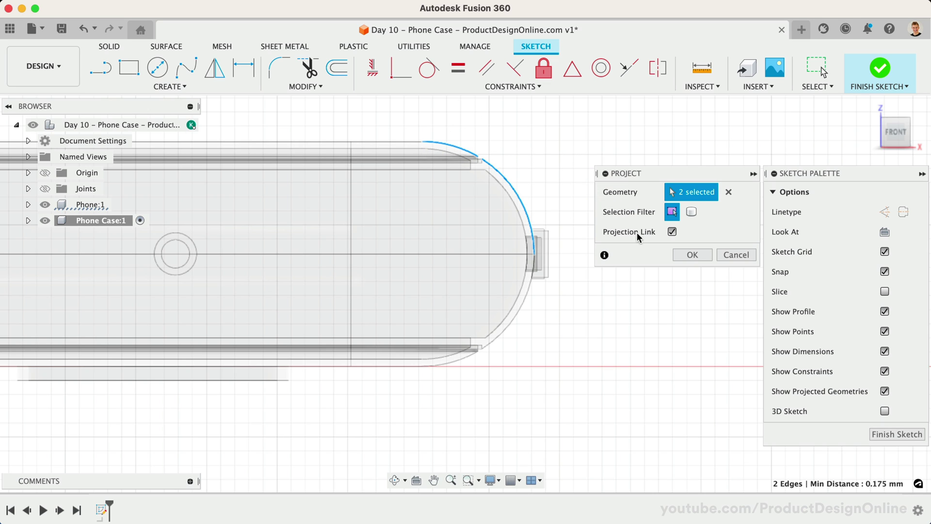
click(524, 317)
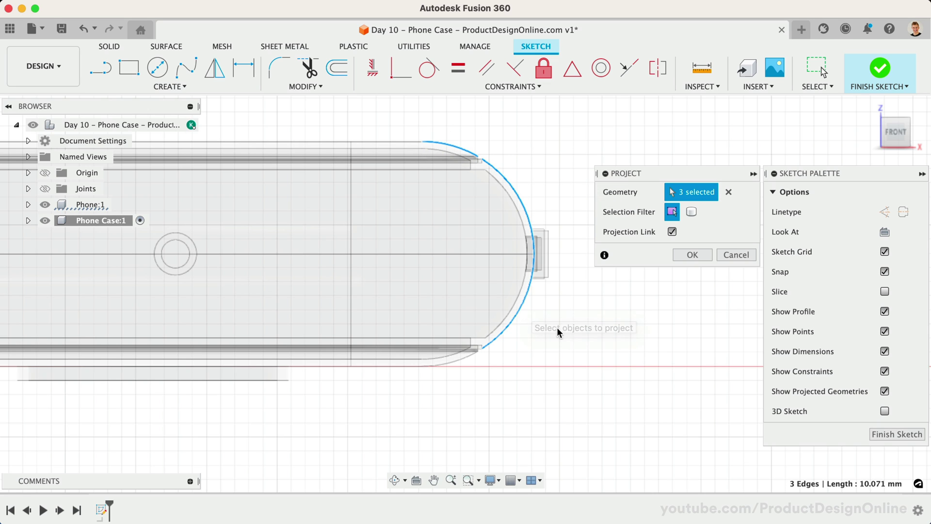
click(477, 359)
scroll(483, 362, up, 3)
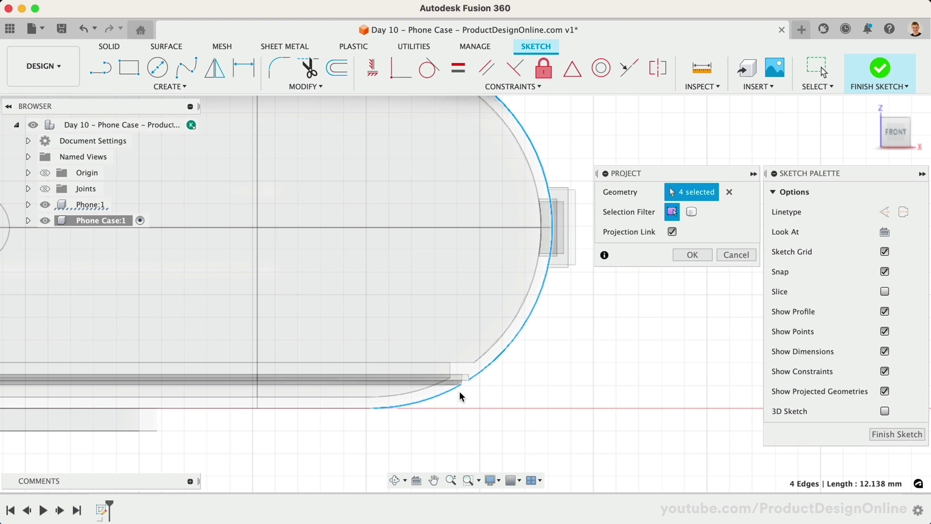
scroll(462, 395, down, 3)
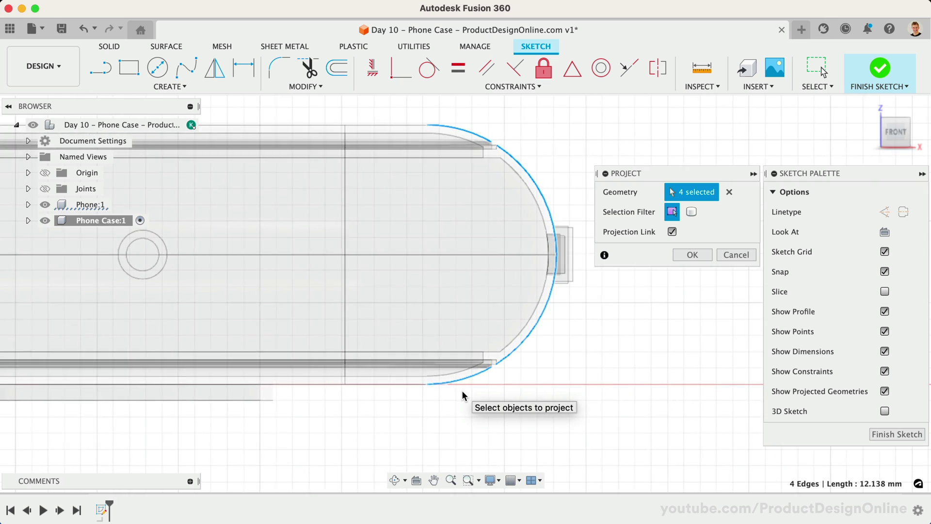
click(685, 256)
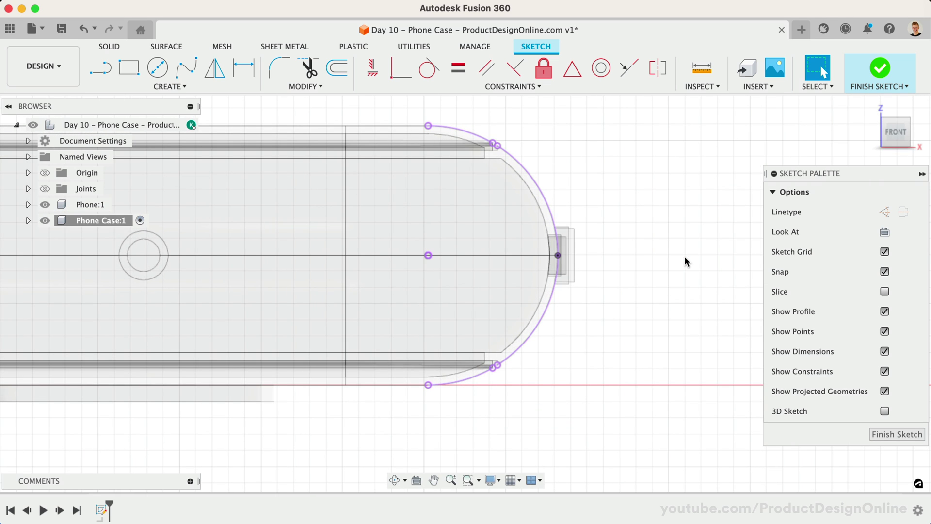
click(45, 205)
scroll(571, 151, down, 2)
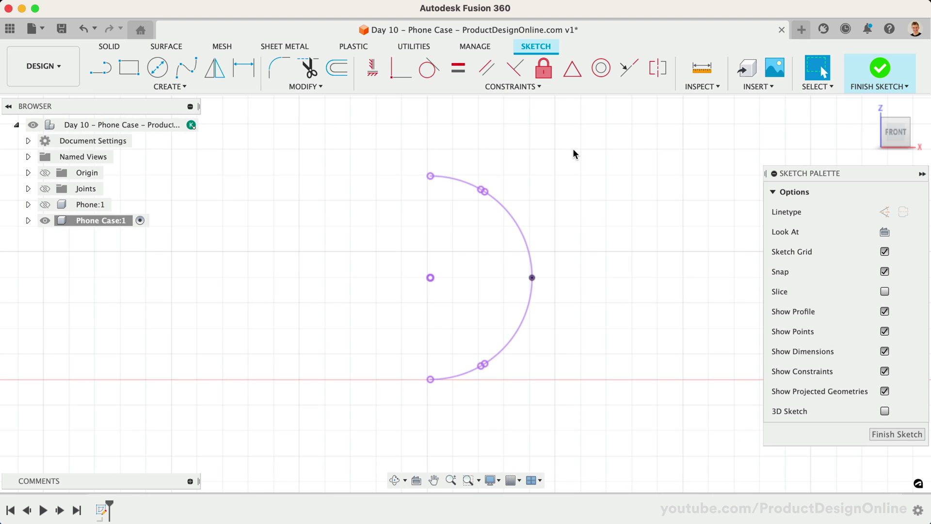
scroll(572, 149, up, 3)
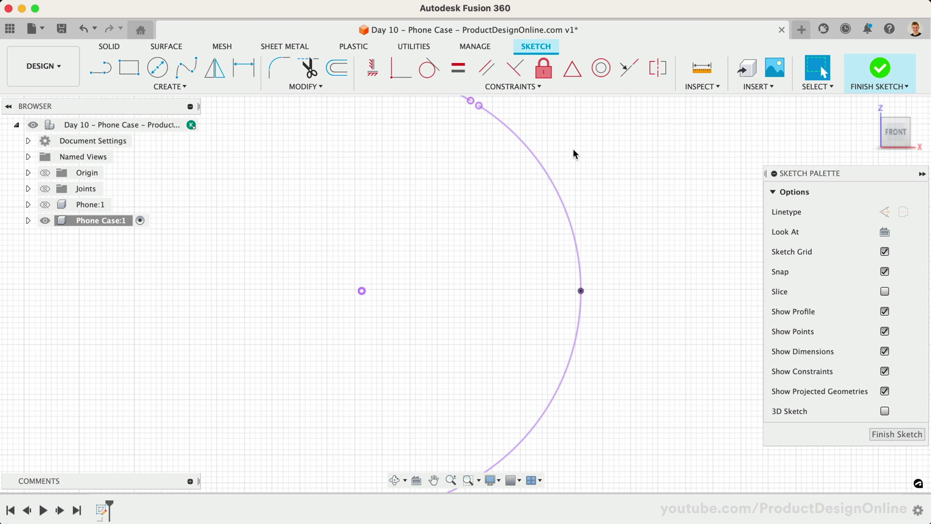
scroll(573, 149, down, 2)
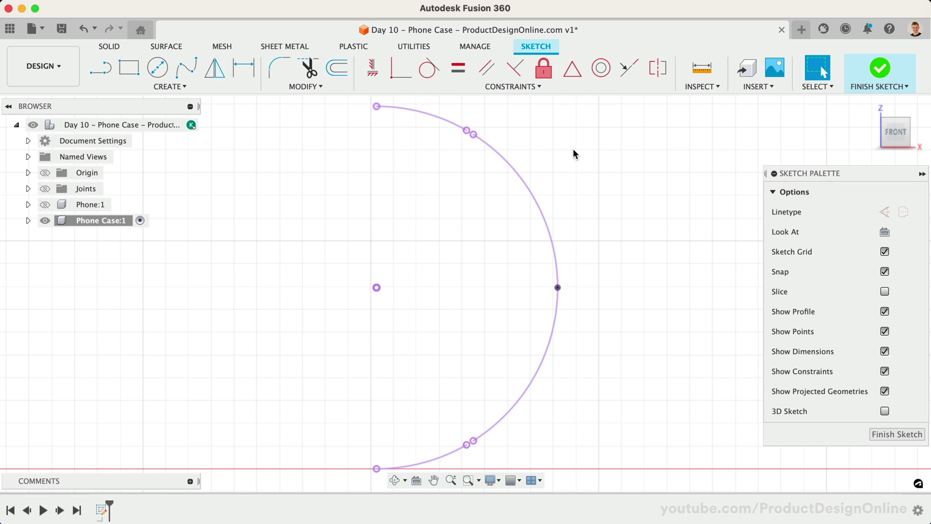
- Draw small 3-point arcs bridging the top and bottom gaps in the projected outline
click(182, 86)
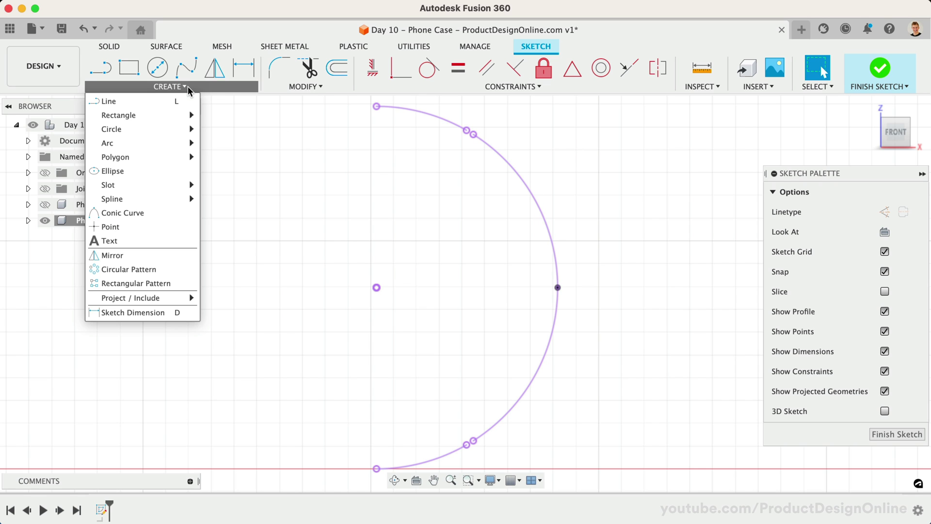
click(209, 143)
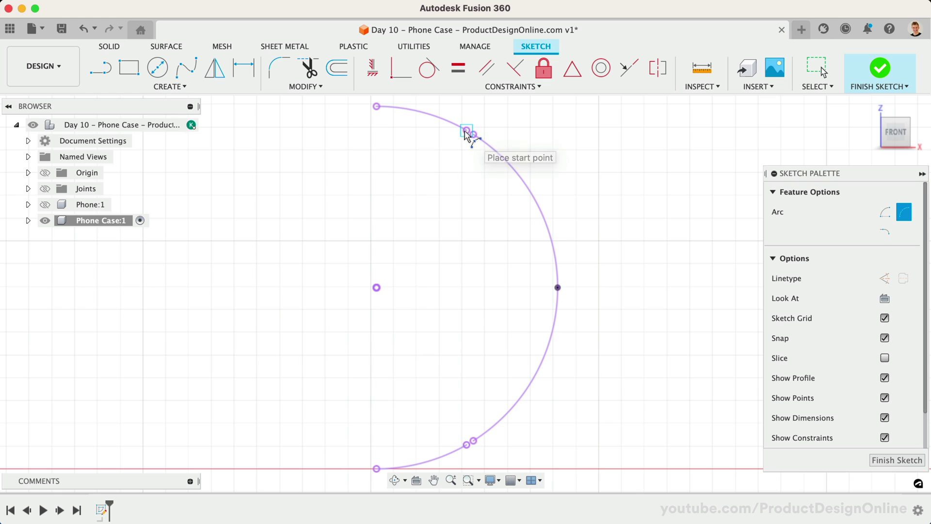
click(467, 131)
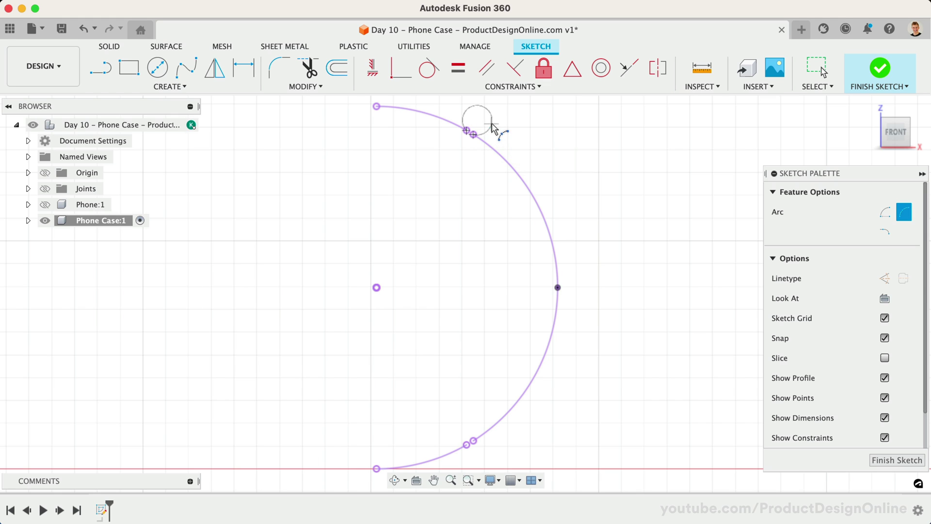
click(487, 120)
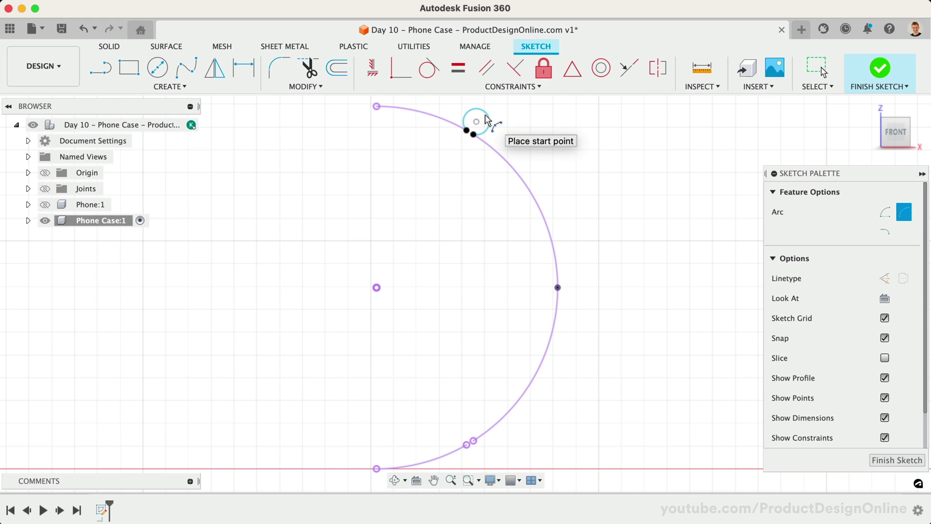
click(474, 441)
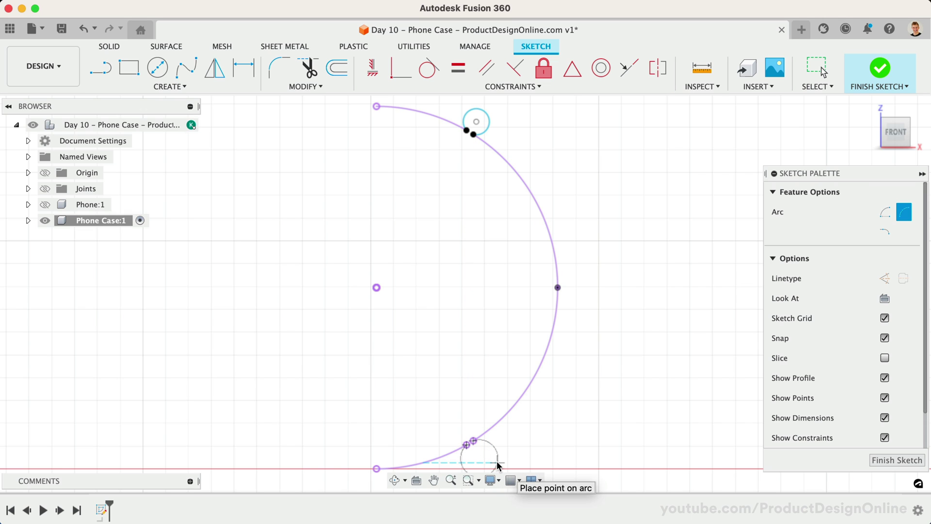
click(498, 464)
key(Escape)
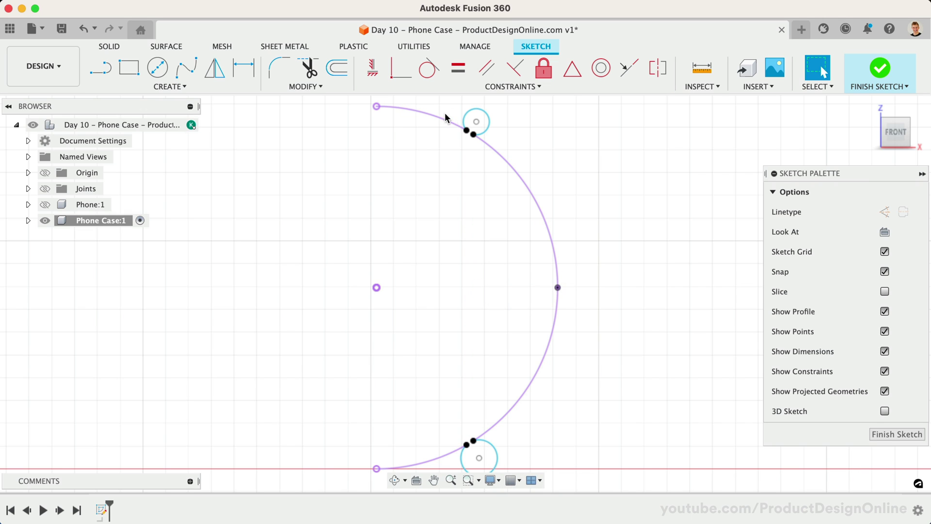
- Make the stray sketch points coincident with the centre point
click(477, 121)
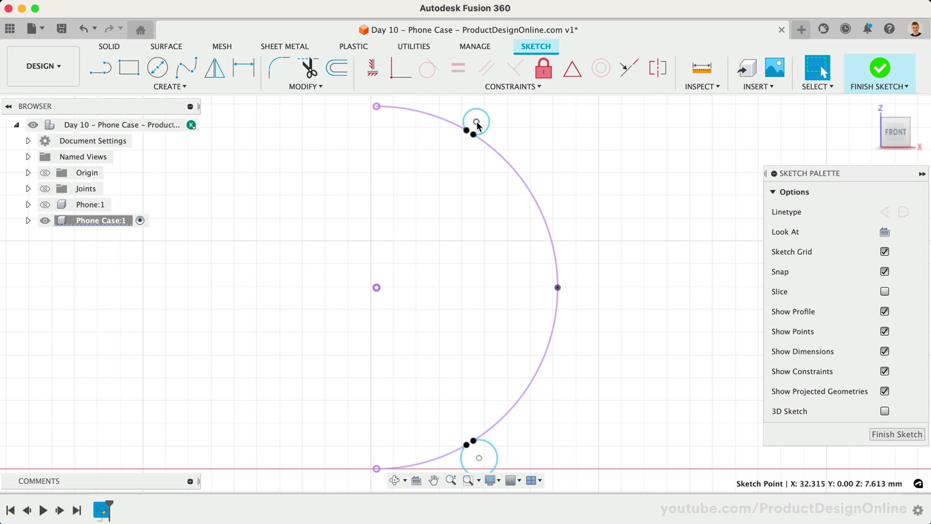
shift+click(377, 286)
click(404, 68)
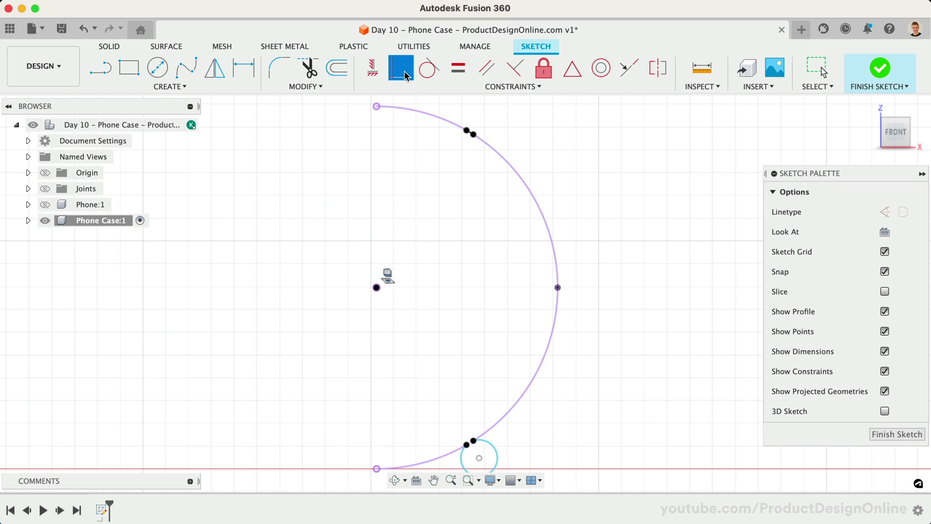
click(480, 460)
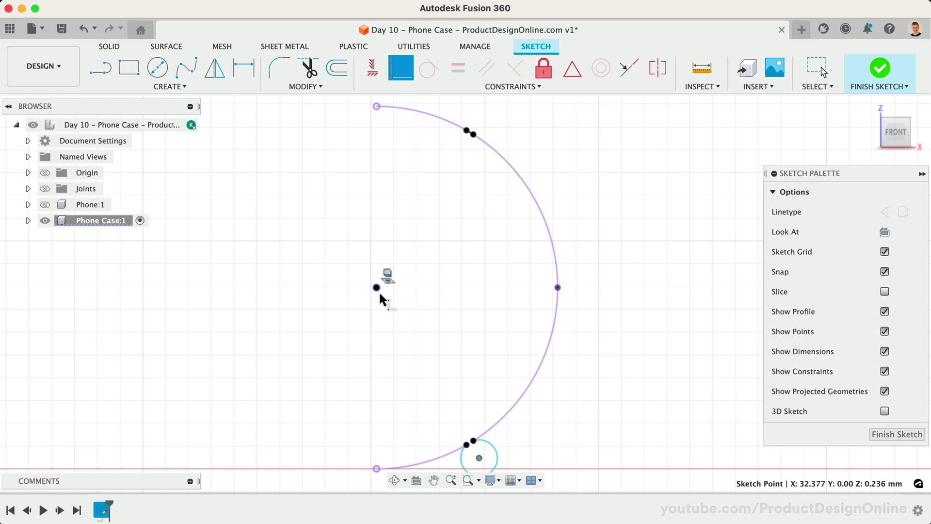
click(378, 288)
key(Escape)
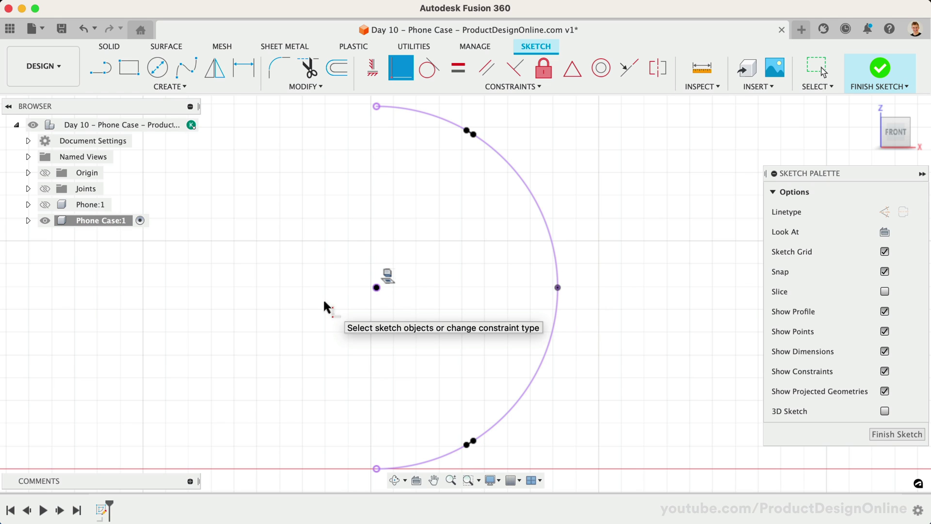
key(Escape)
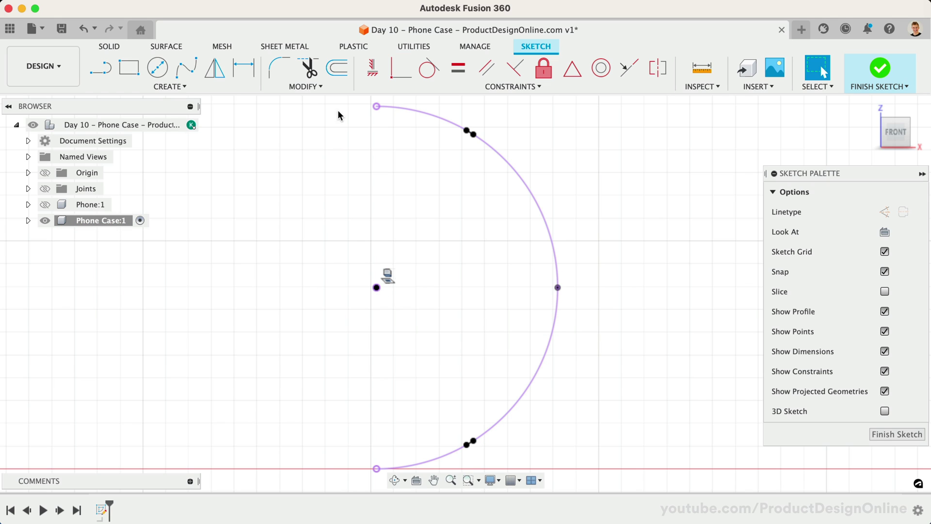
- Offset the chained projected end arc segments outward by 0.25 mm
click(337, 68)
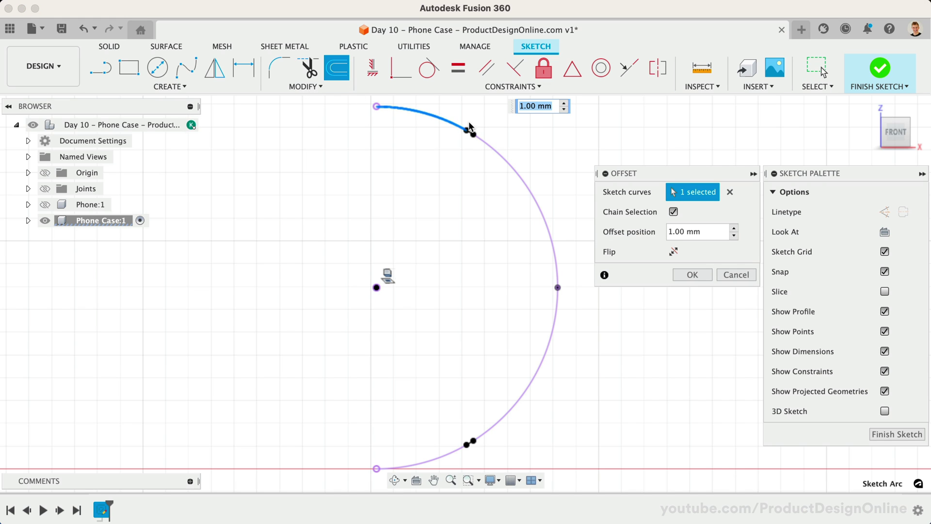
click(488, 146)
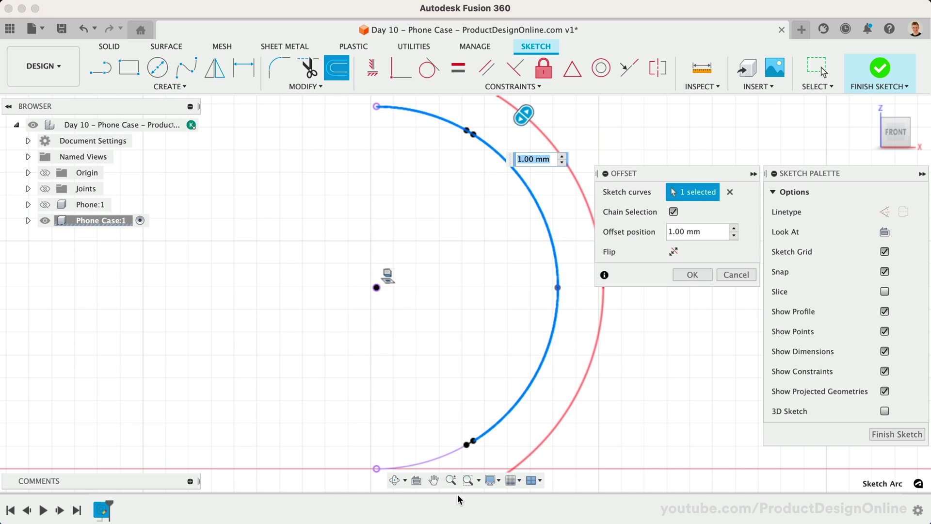
click(447, 455)
text(.25)
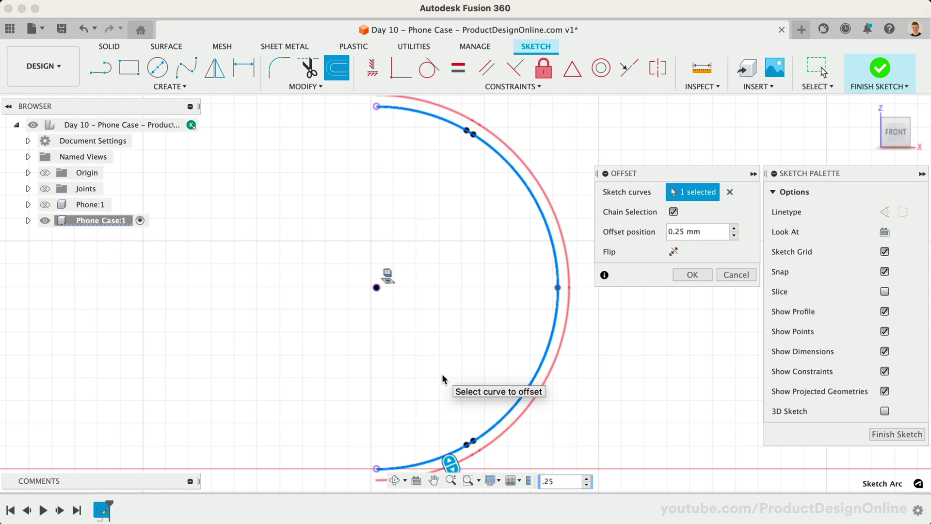
click(692, 275)
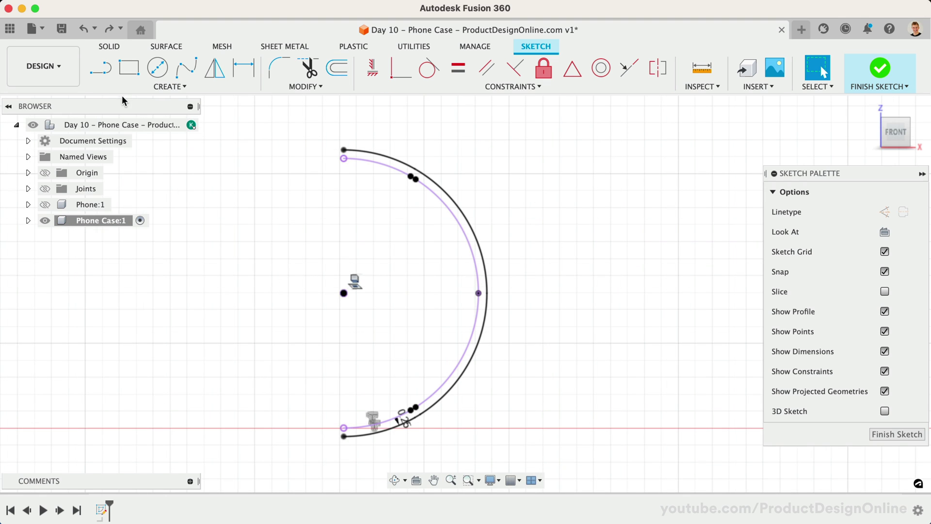
- Draw five straight lines joining the offset arc's ends into a closed rectangular-backed profile
key(l)
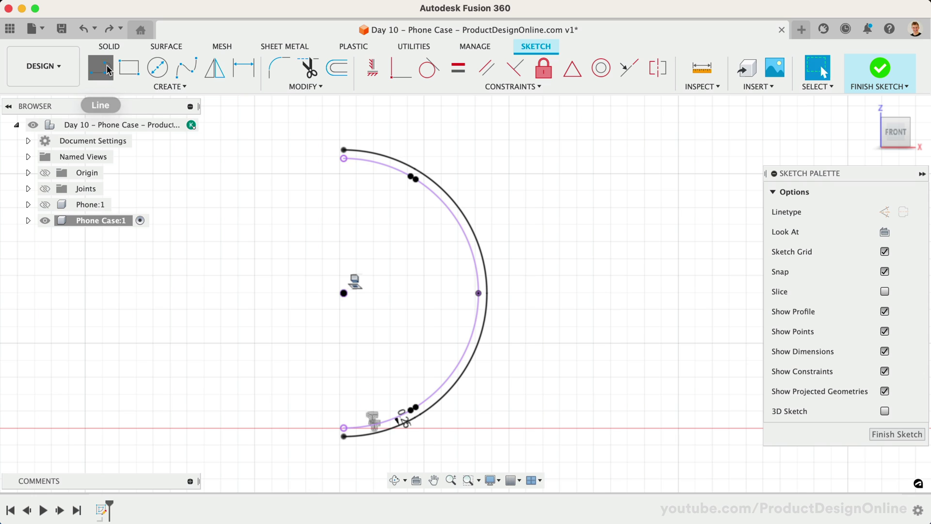
click(344, 151)
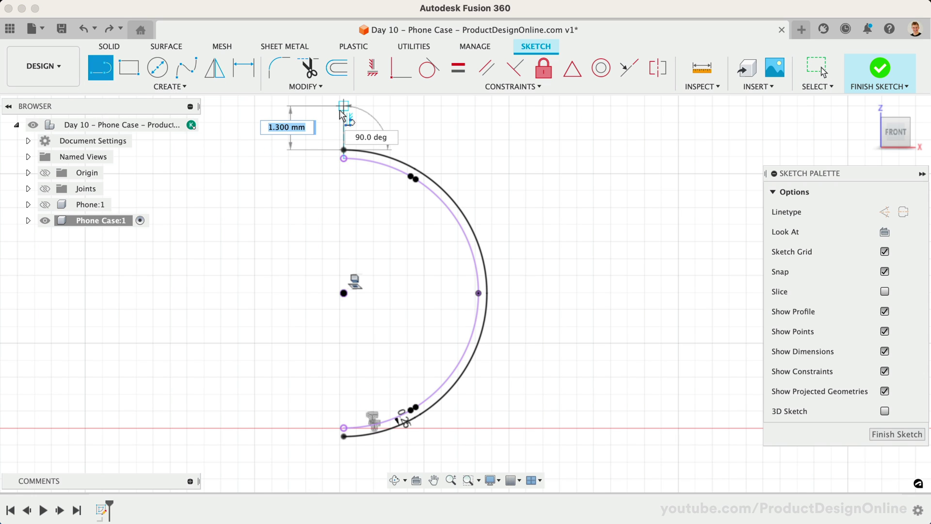
click(343, 105)
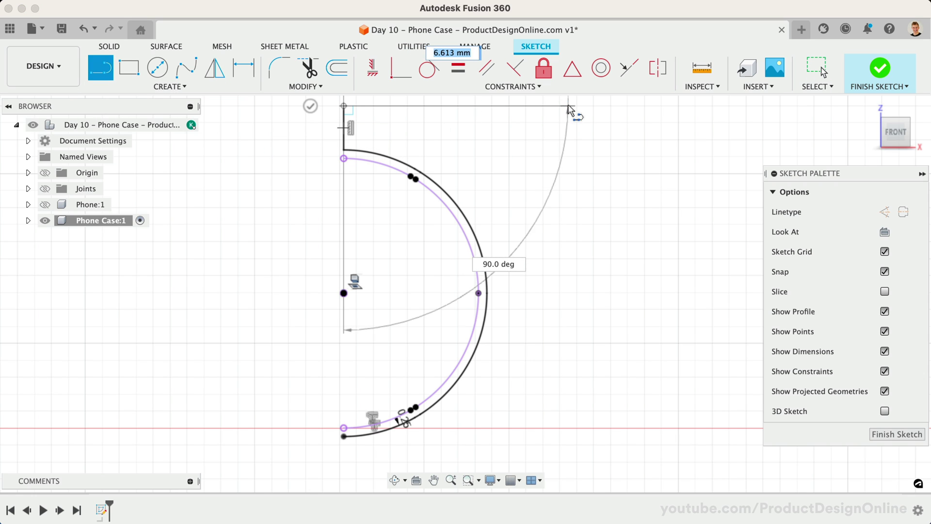
click(576, 106)
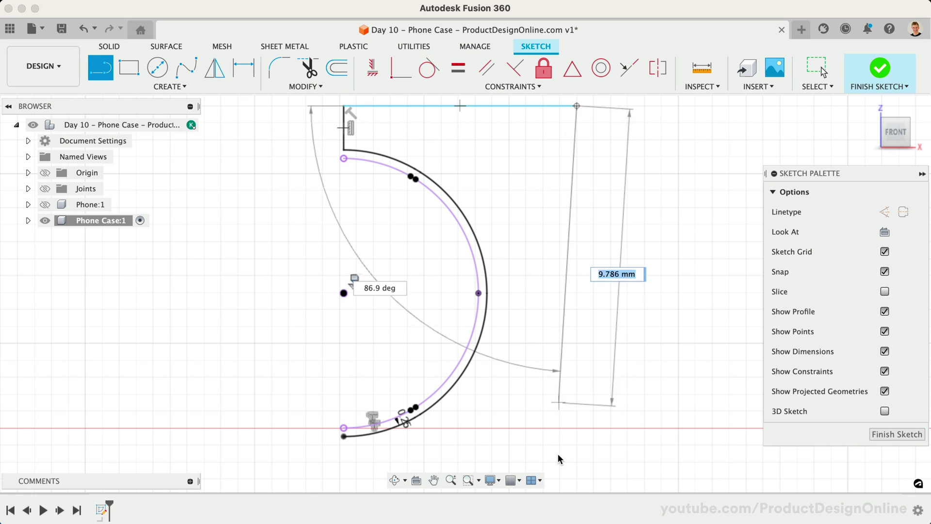
click(581, 473)
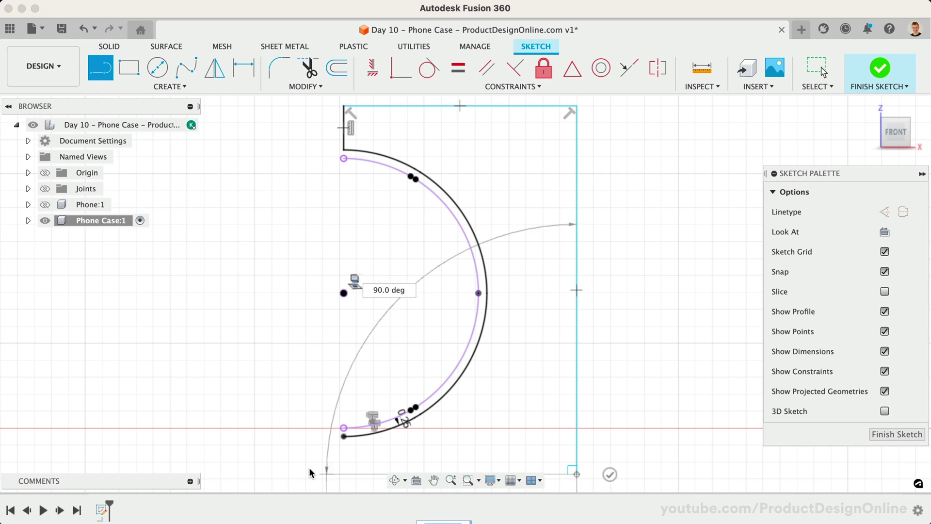
click(345, 474)
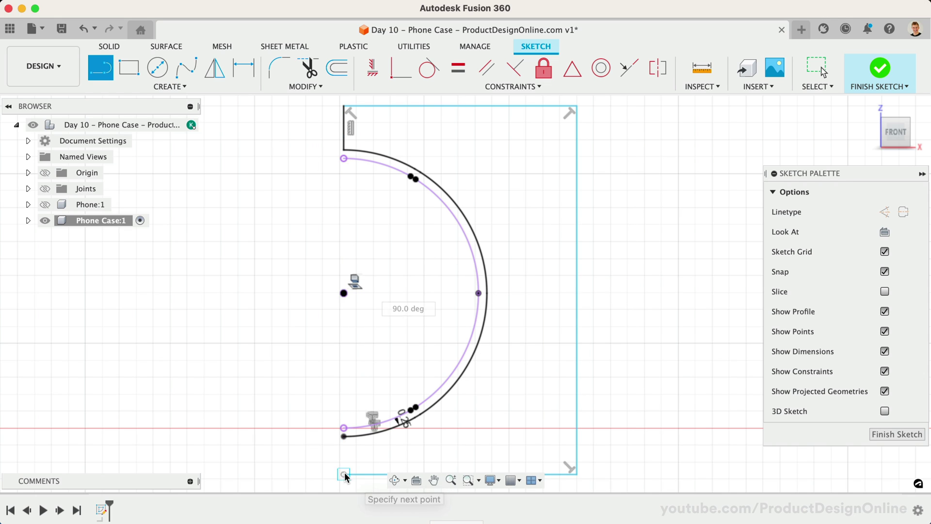
click(343, 437)
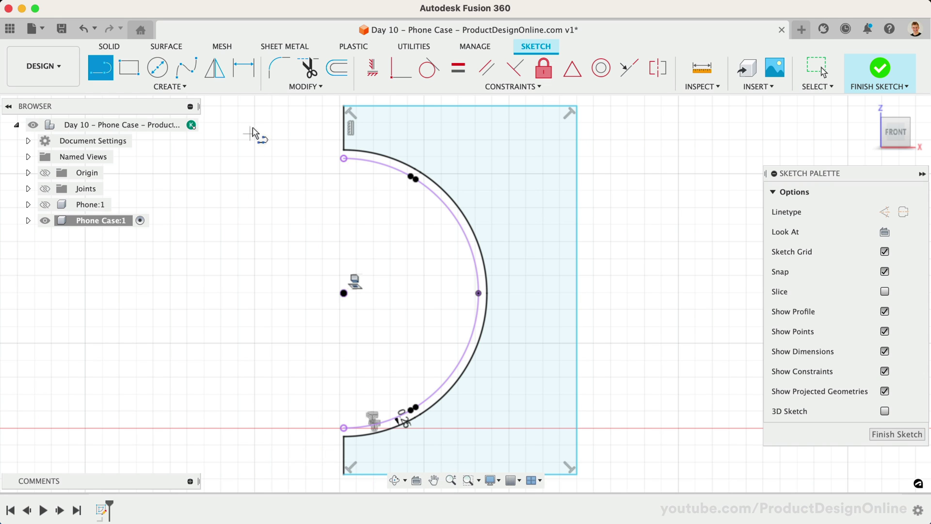
- Dimension the top lip line to 1.25 mm and the bottom lip line to 2.00 mm
click(244, 73)
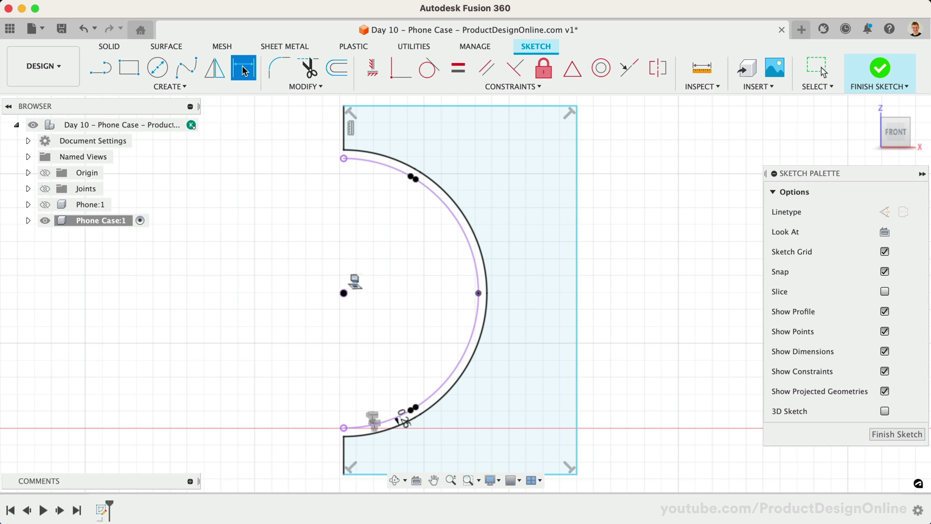
click(343, 128)
click(312, 128)
text(1.2)
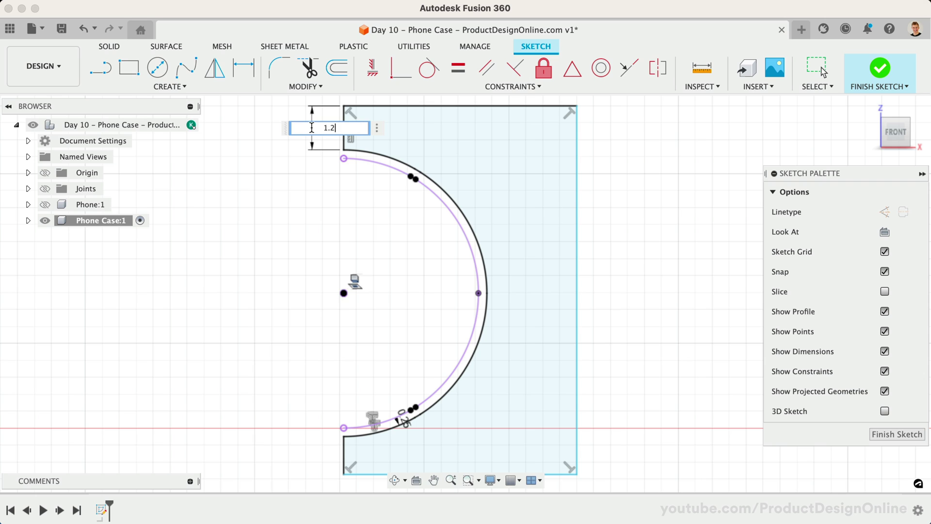
text(5)
key(Return)
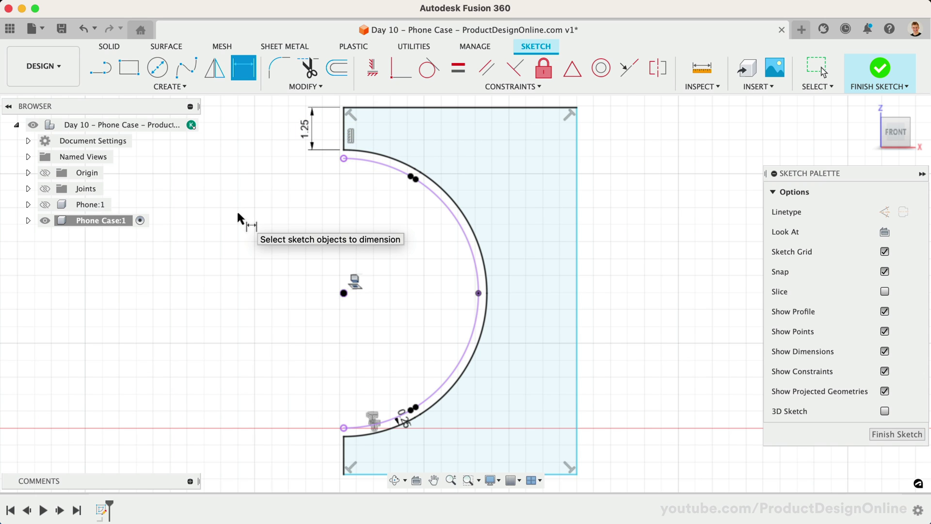
click(344, 455)
click(303, 451)
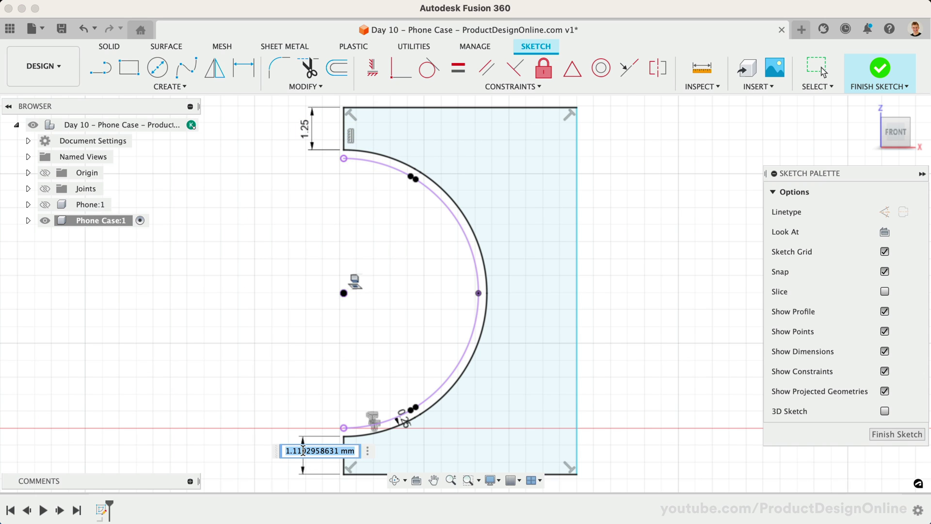
text(2)
key(Return)
key(Escape)
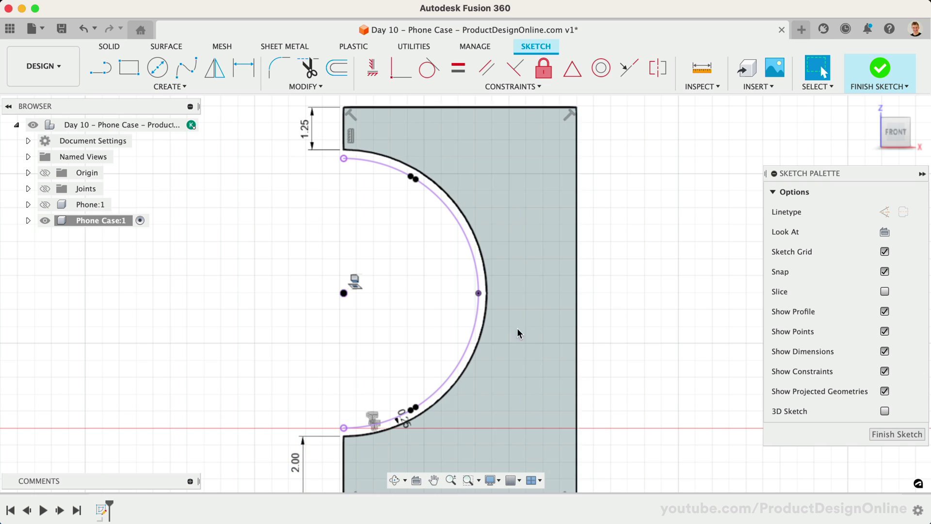
- Move the right edge near the arc and dimension the arc-to-edge wall at 2.00 mm
drag(574, 317, 524, 318)
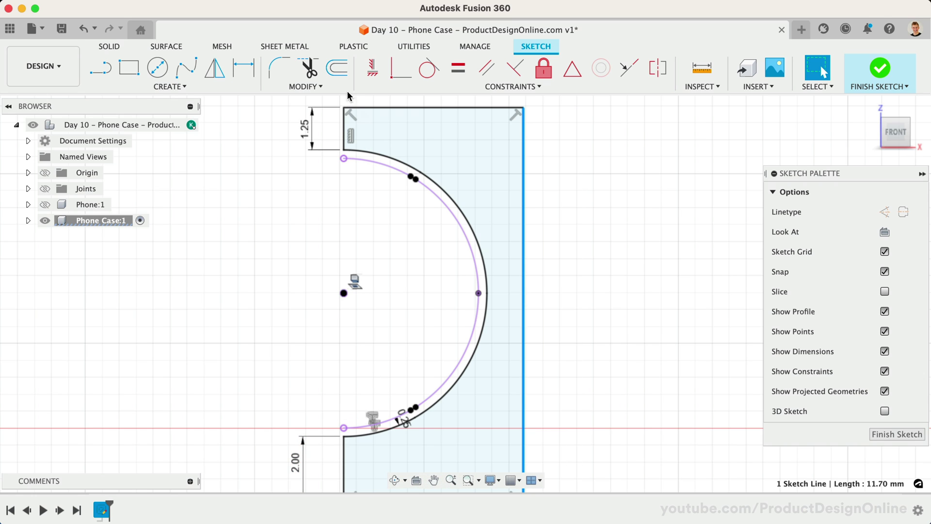
click(243, 68)
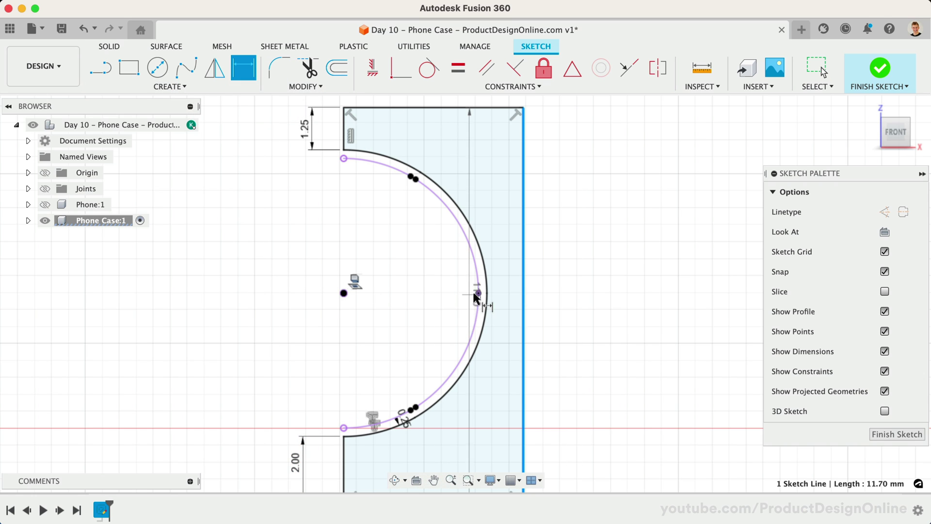
click(485, 292)
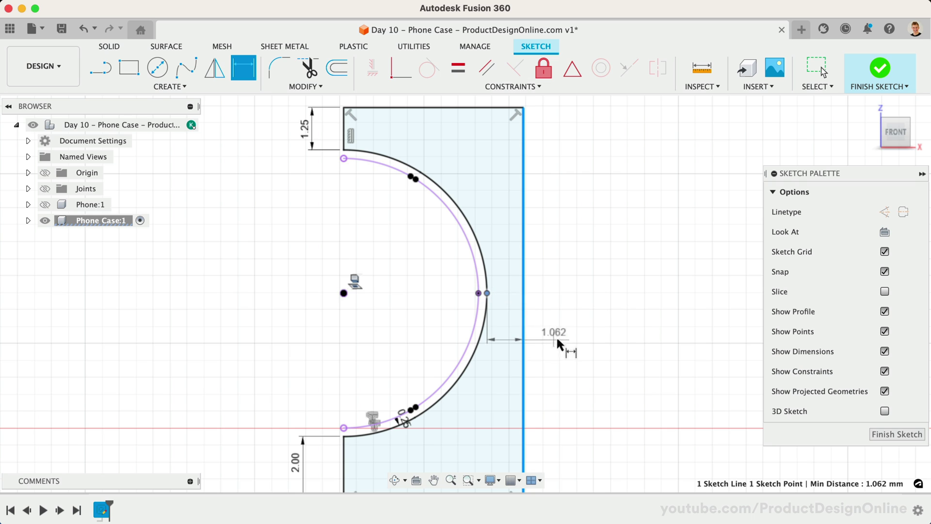
click(576, 346)
text(2)
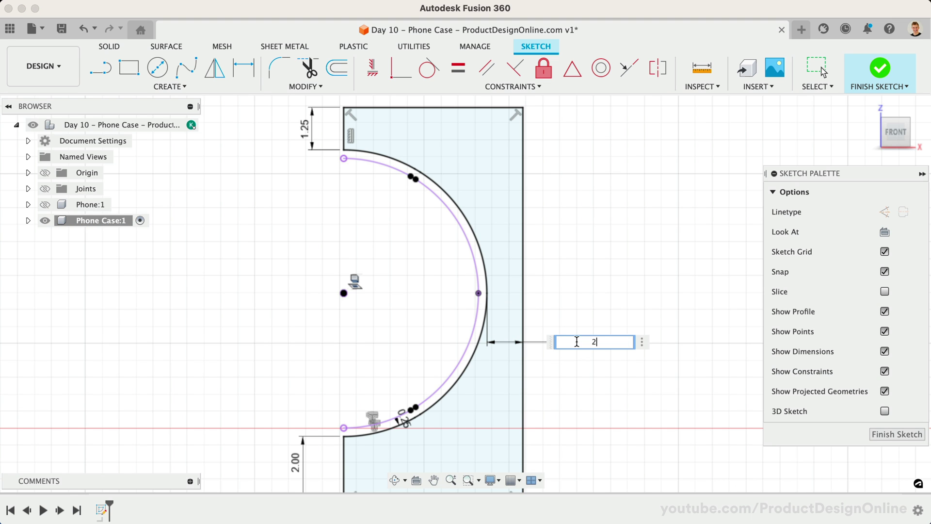
key(Return)
key(Escape)
key(F6)
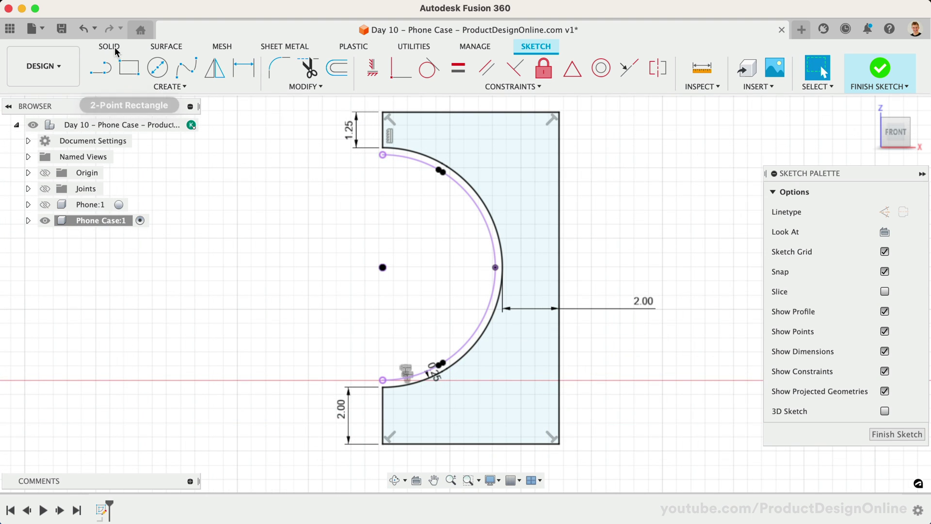
click(115, 49)
- Sweep the cross-section profile along Phone:1's outer outline edge to form the rim body
click(167, 86)
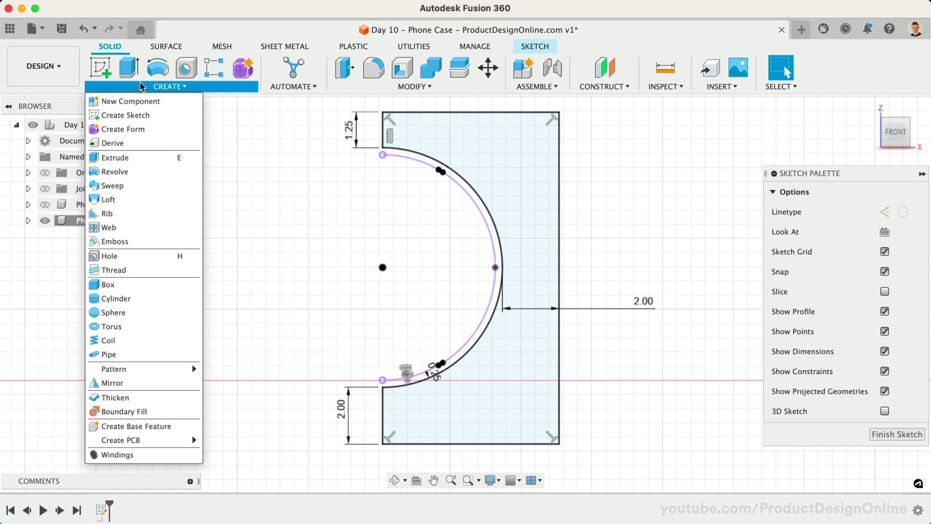
click(124, 185)
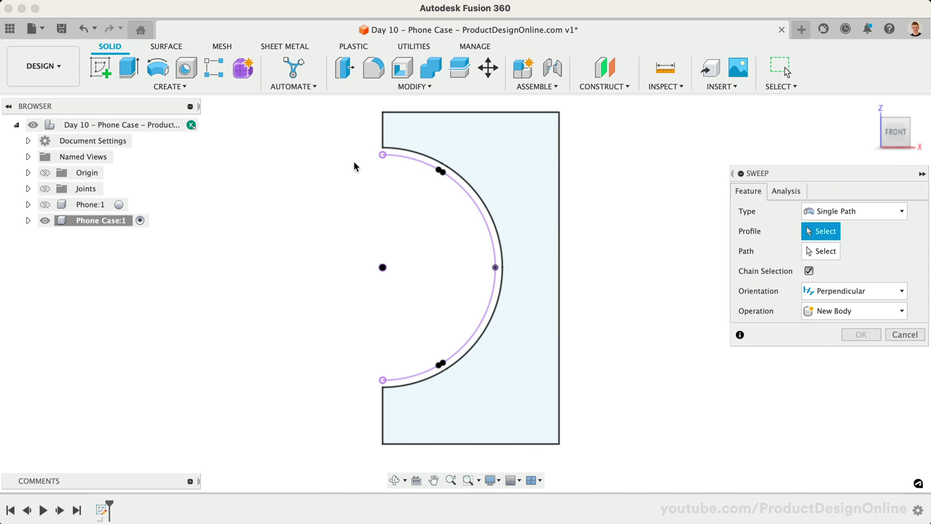
click(465, 142)
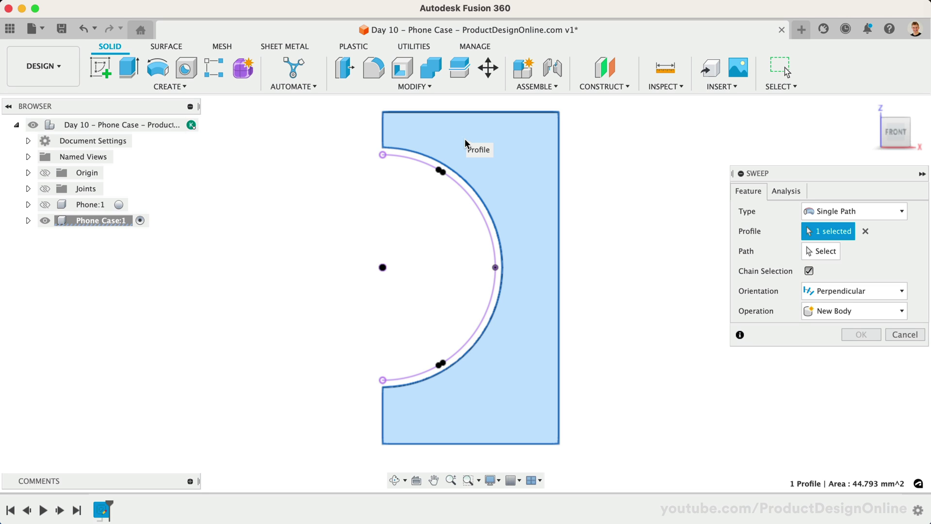
mouse_move(895, 132)
click(873, 108)
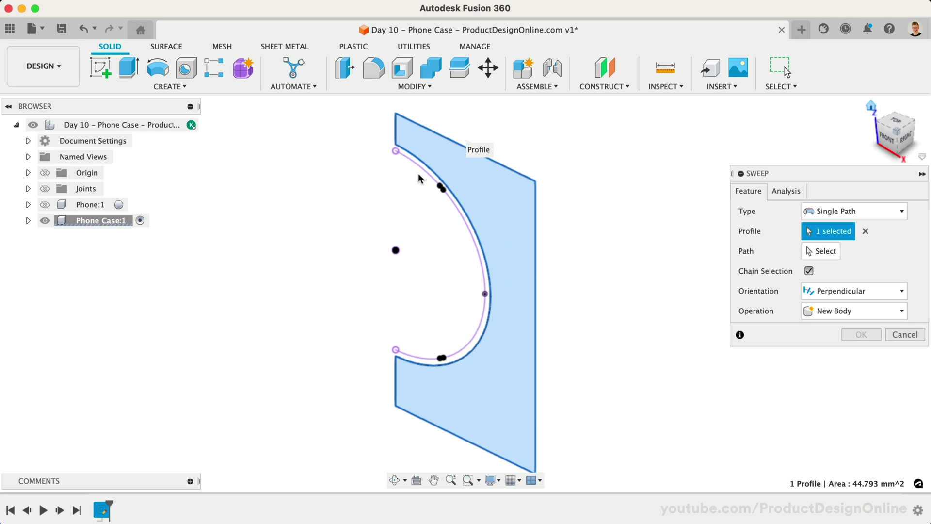
click(50, 201)
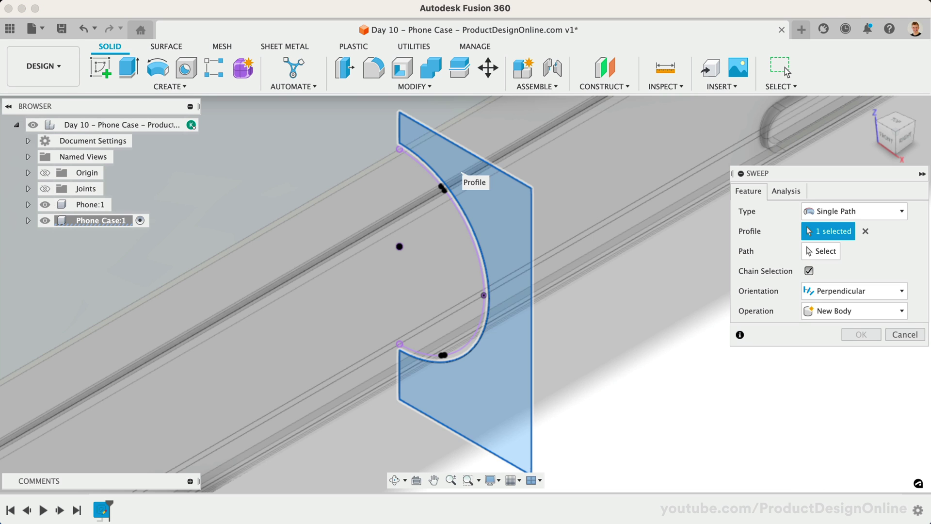
click(871, 107)
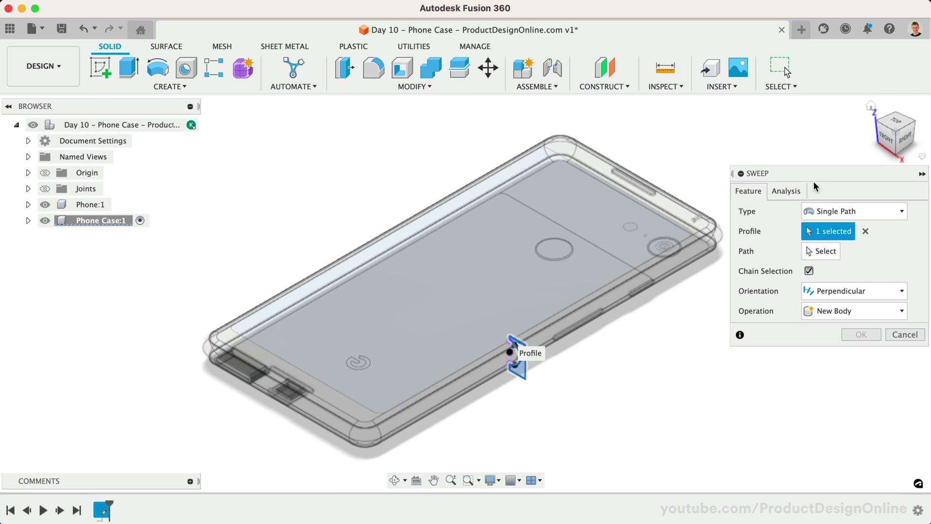
click(482, 361)
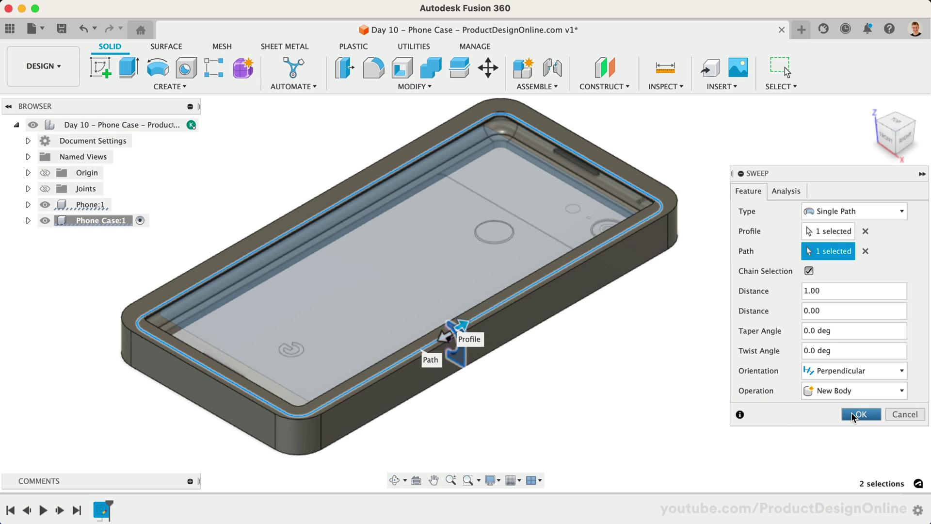
click(853, 415)
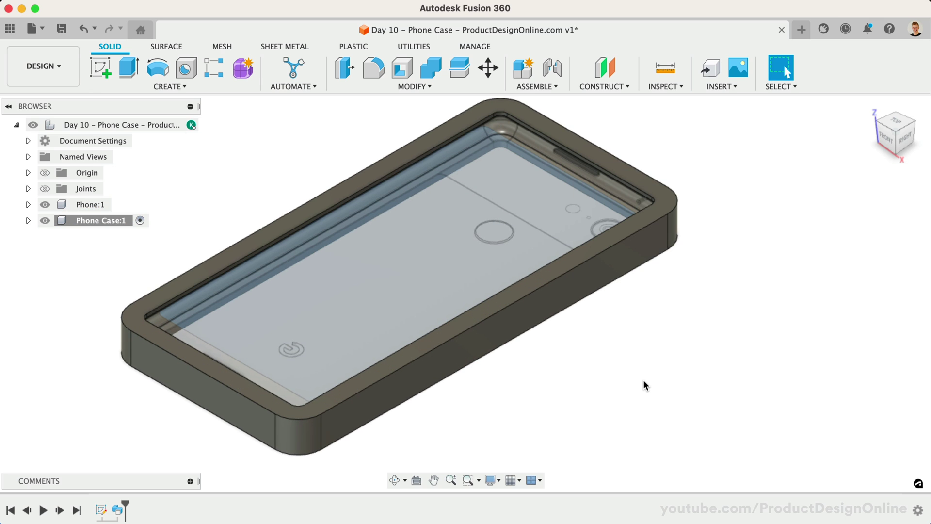
- Apply Plastic - Glossy (Red) from the appearance library to the Phone Case body
key(a)
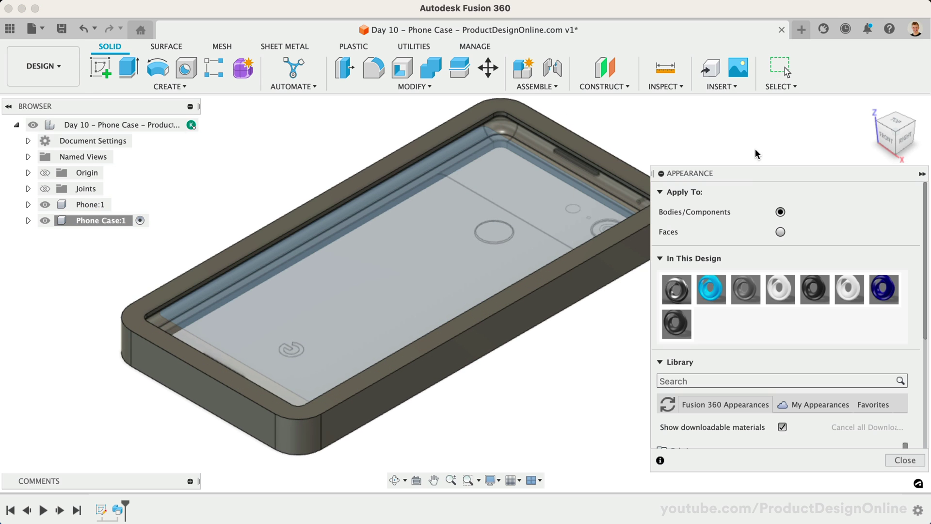
drag(754, 176, 713, 107)
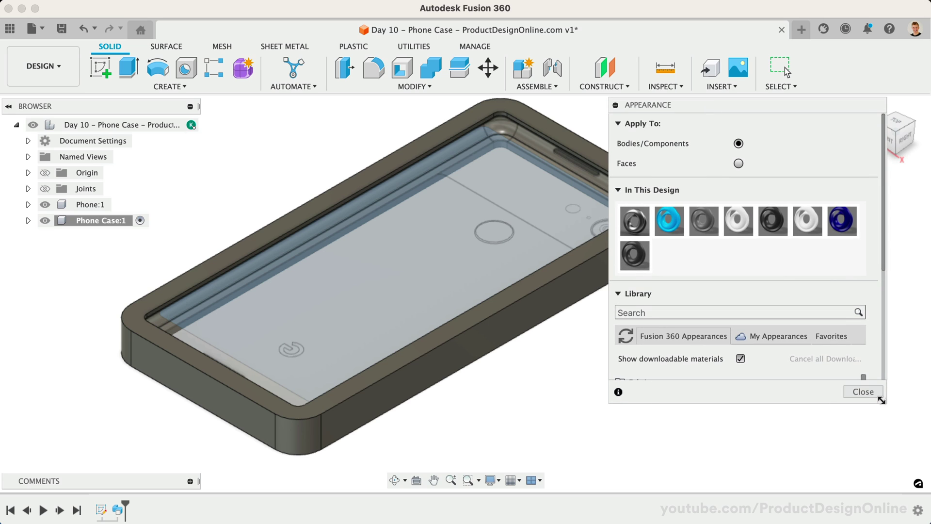
drag(881, 400, 881, 461)
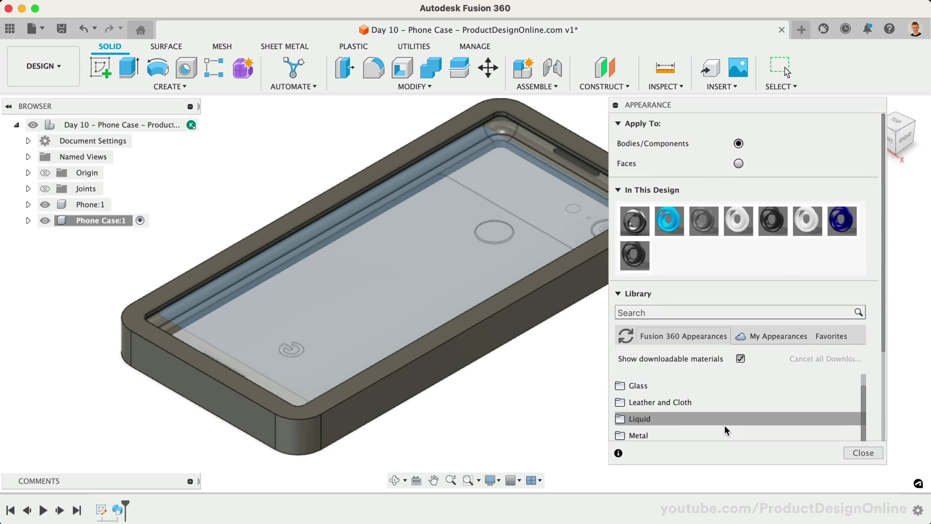
click(656, 310)
text(plastic)
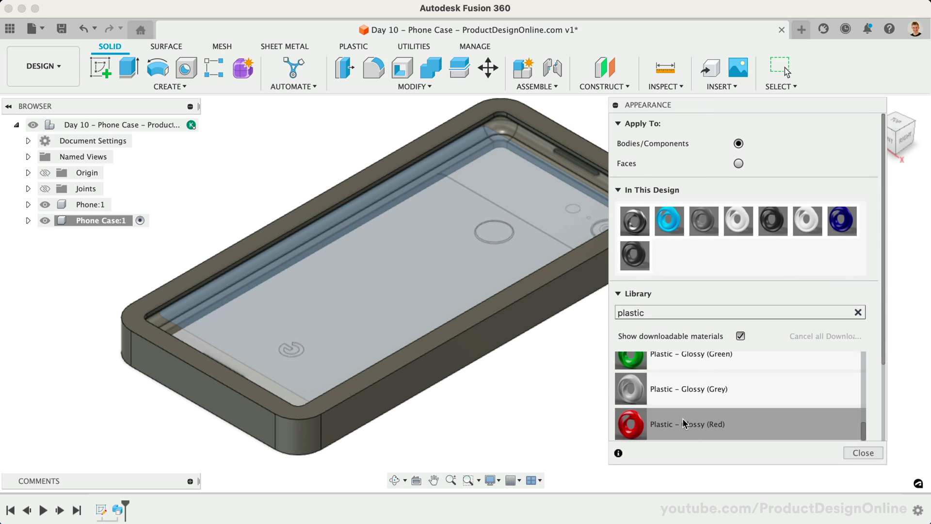
drag(683, 418, 488, 336)
click(874, 452)
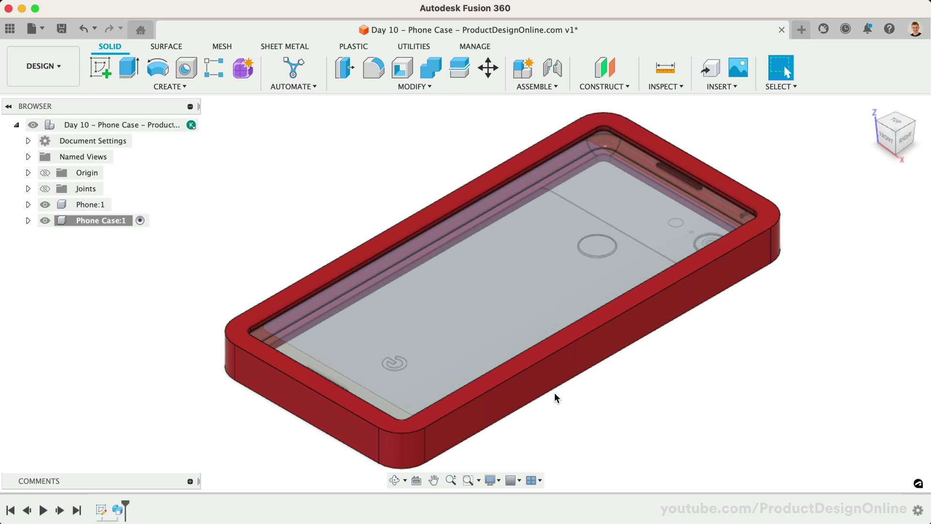
- Fillet the top outer edge chain at 2 mm and the lower outer edge chain at 3 mm
key(f)
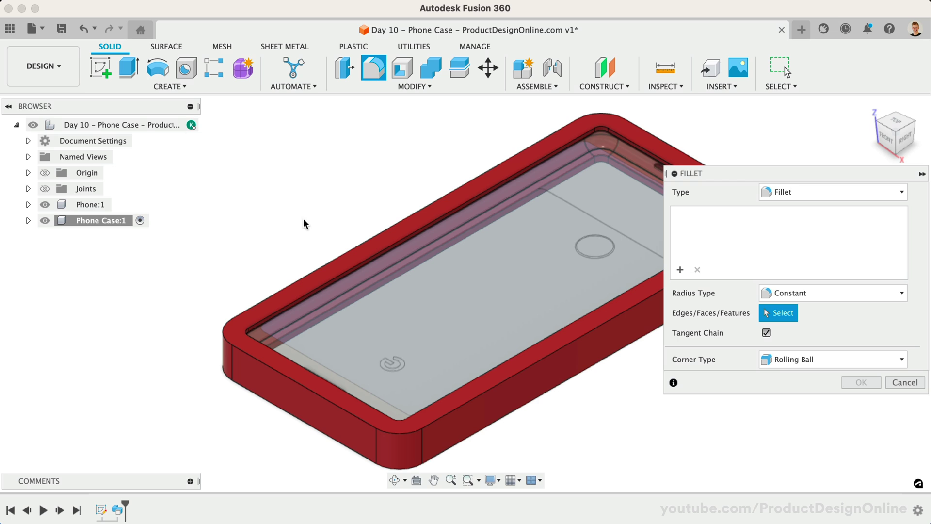
click(281, 286)
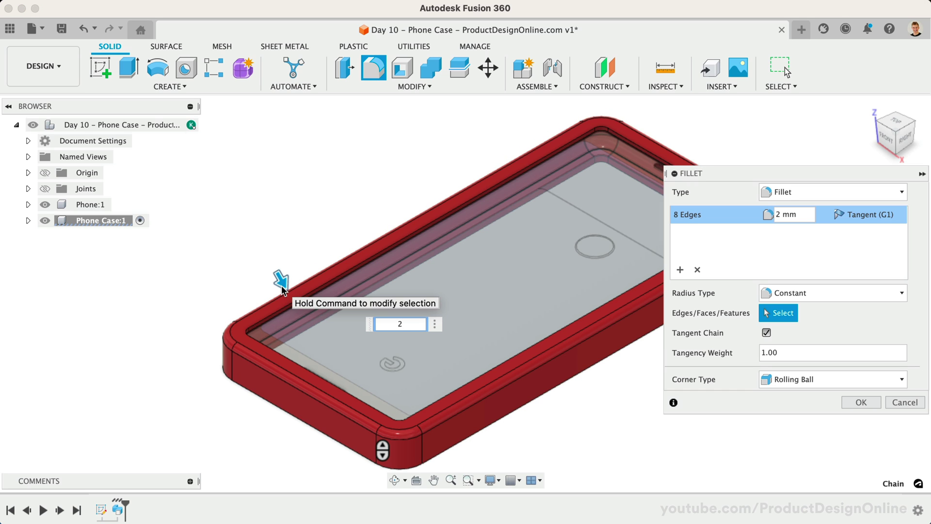
click(682, 270)
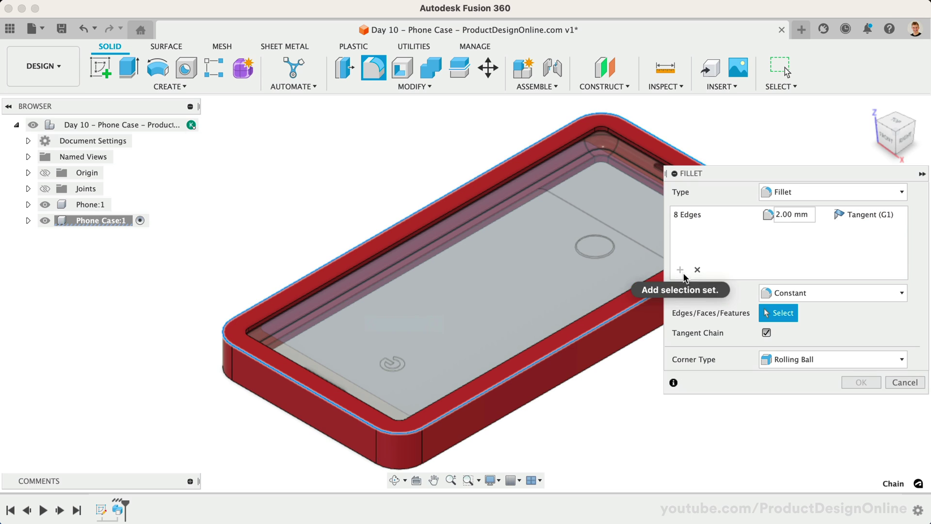
click(544, 395)
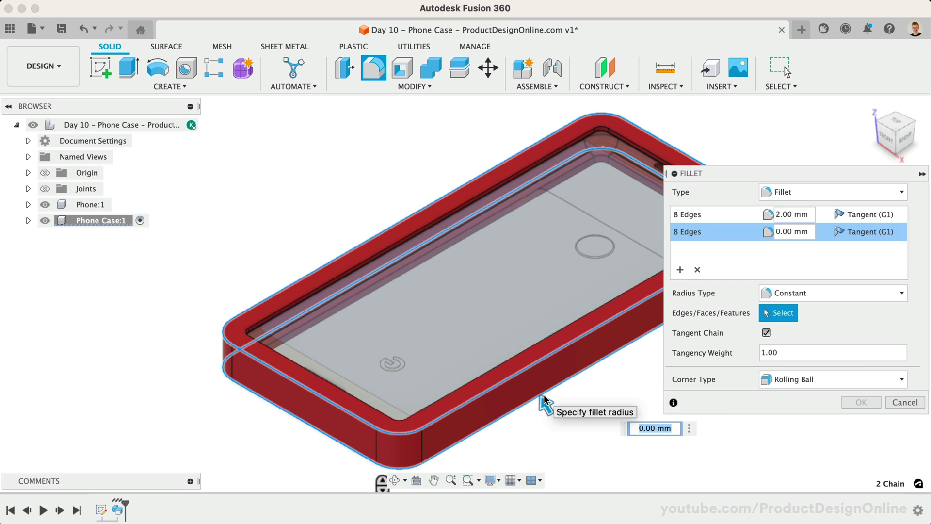
text(3)
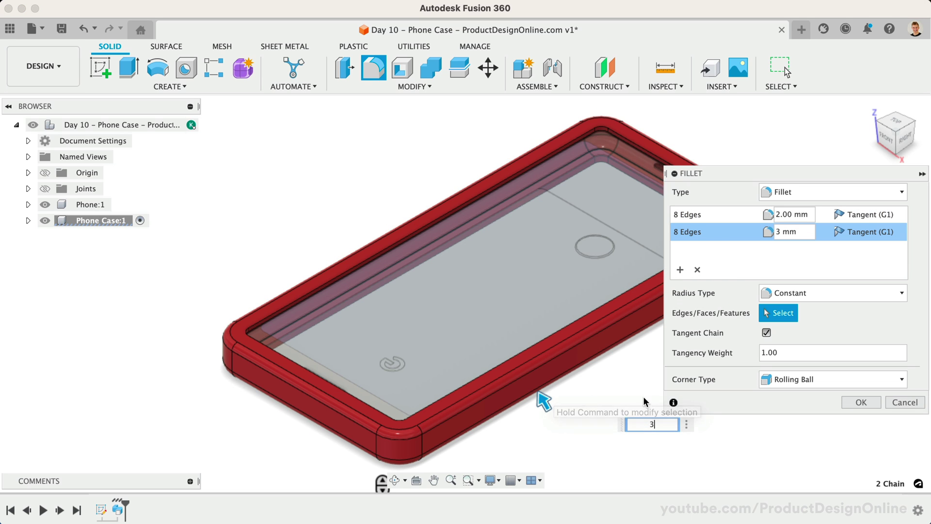
click(854, 403)
scroll(597, 122, down, 3)
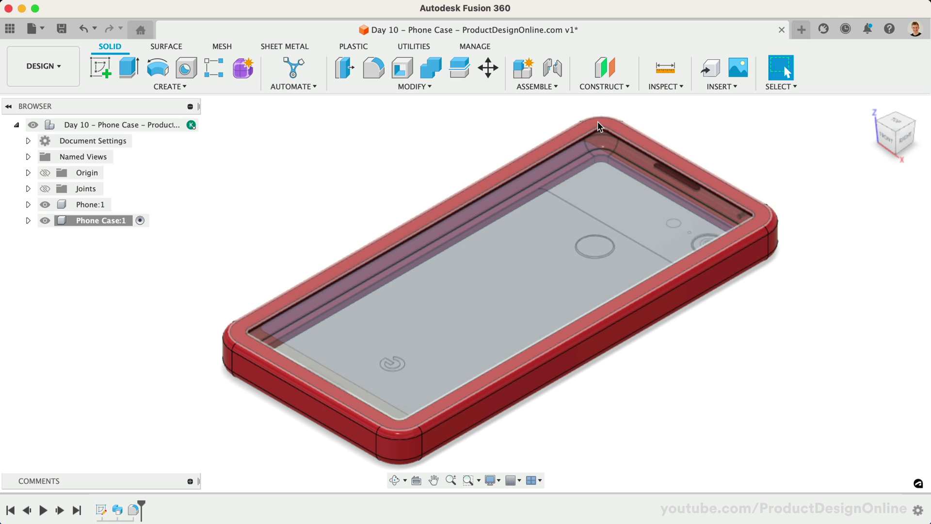
scroll(554, 174, up, 5)
scroll(554, 174, up, 2)
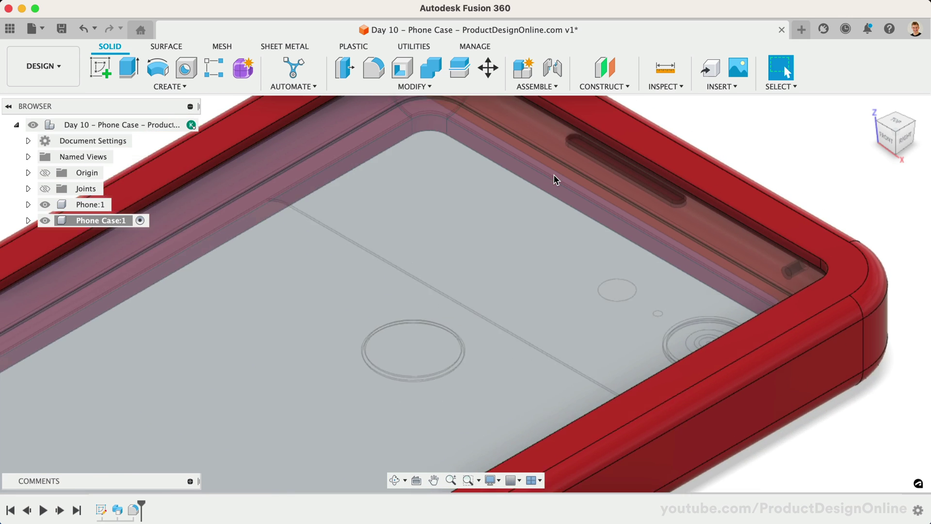
scroll(554, 174, up, 2)
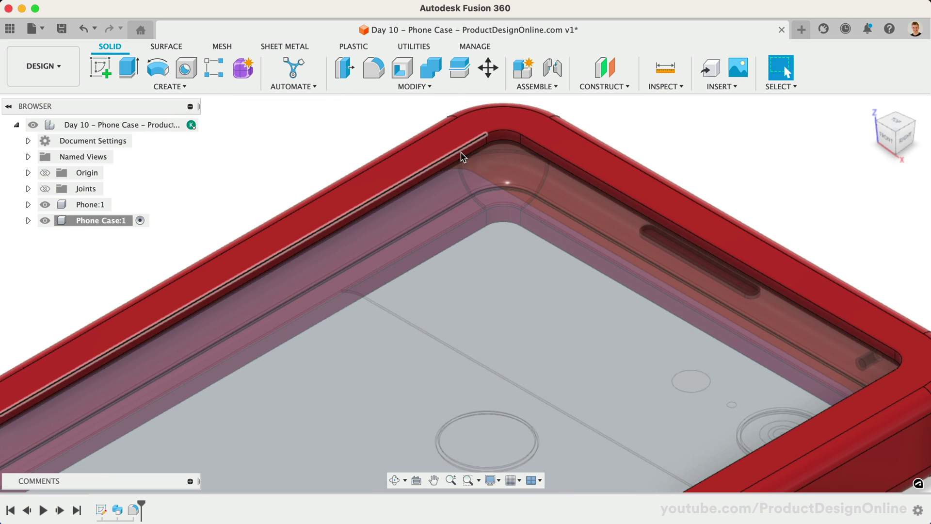
scroll(461, 160, up, 2)
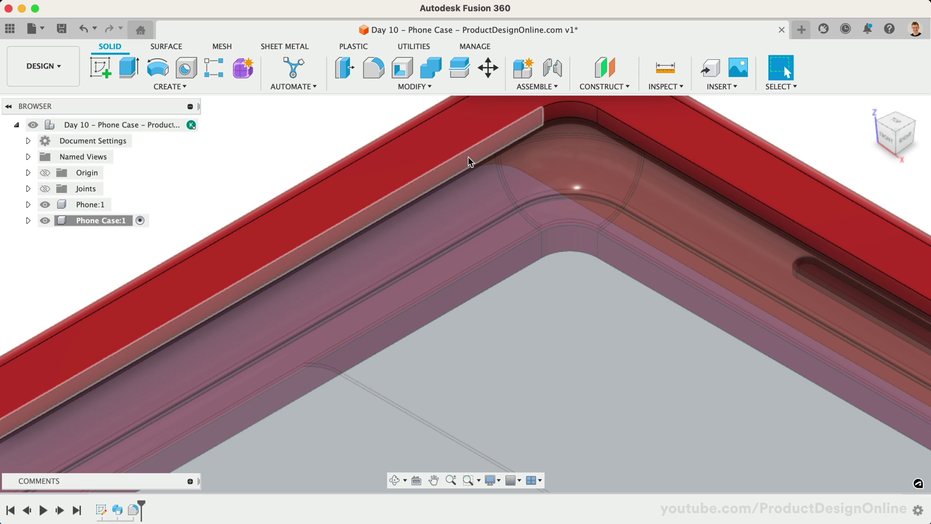
- Select the four inner lip faces and push them -1 mm with Offset Face
click(469, 158)
shift+middle_drag(629, 134, 811, 395)
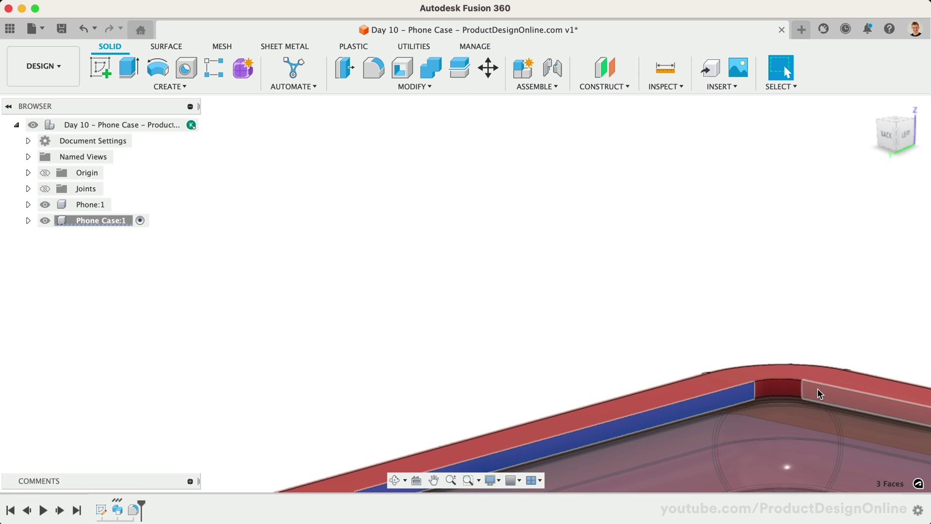
shift+click(818, 388)
click(873, 108)
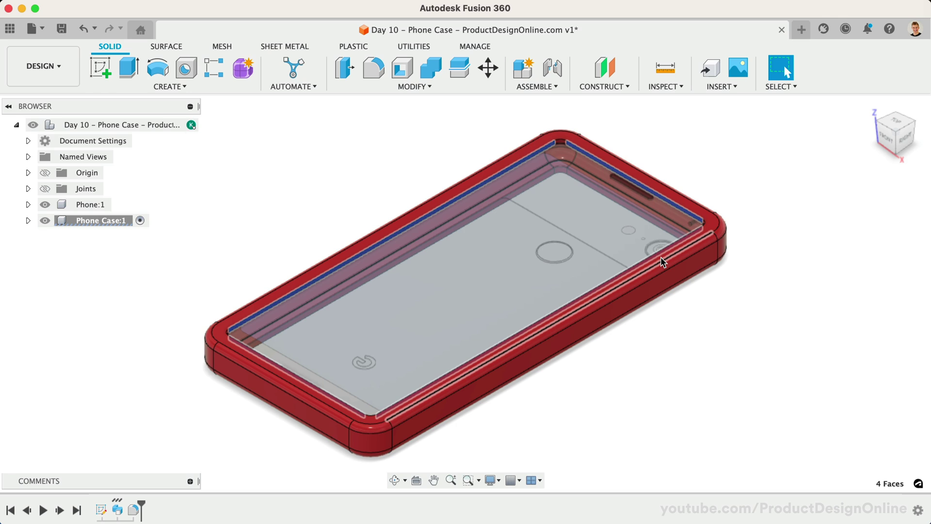
key(q)
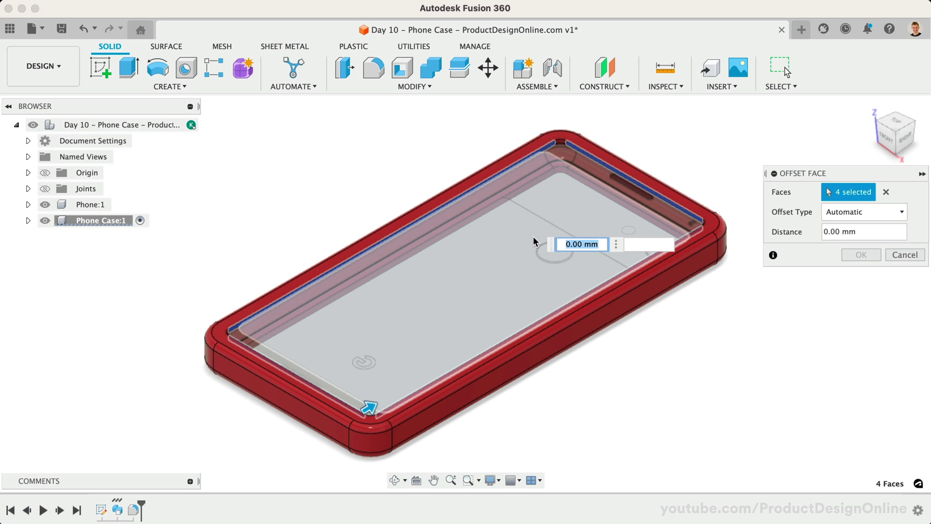
text(-)
text(1)
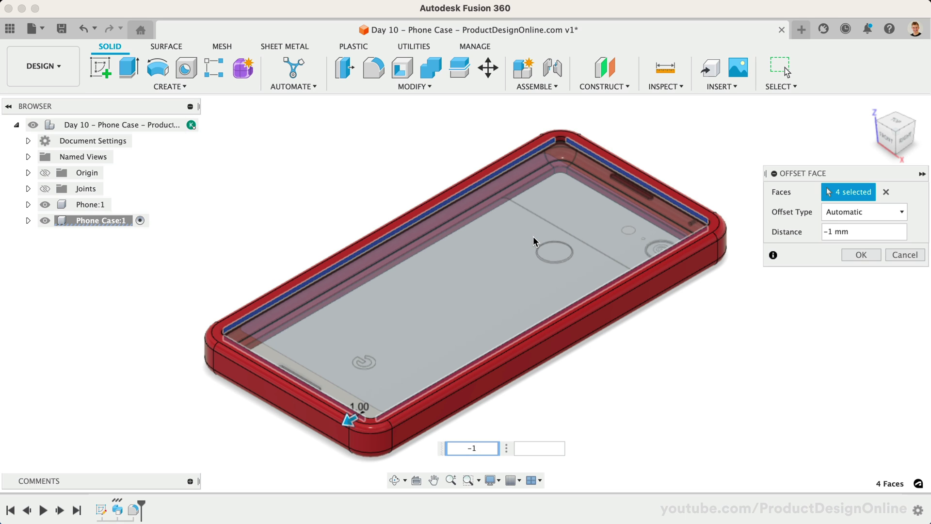
key(Return)
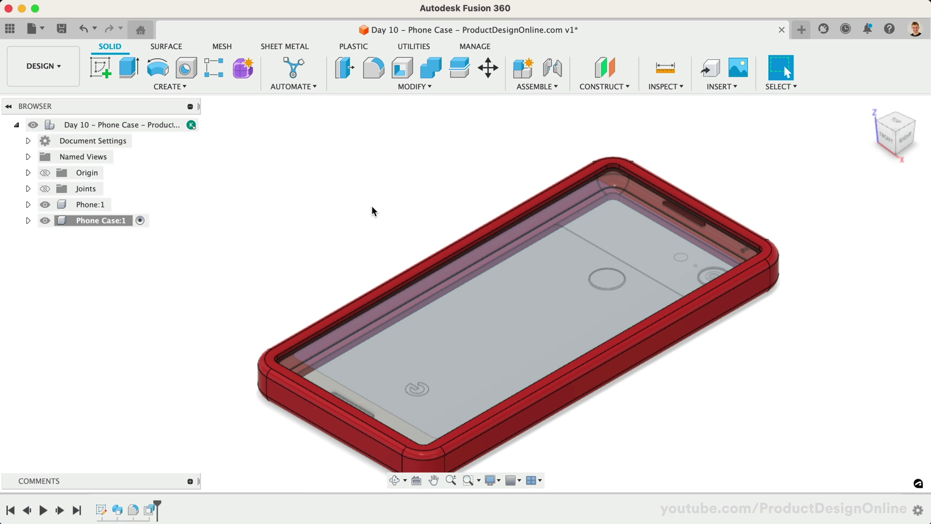
- Chamfer the eight inner top lip edges with a 1.25 mm equal-distance chamfer
click(411, 87)
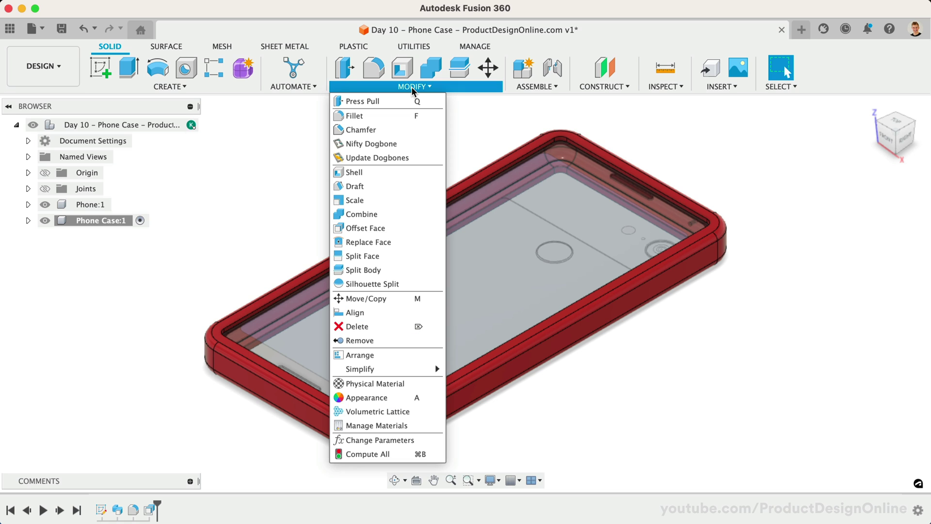
click(385, 130)
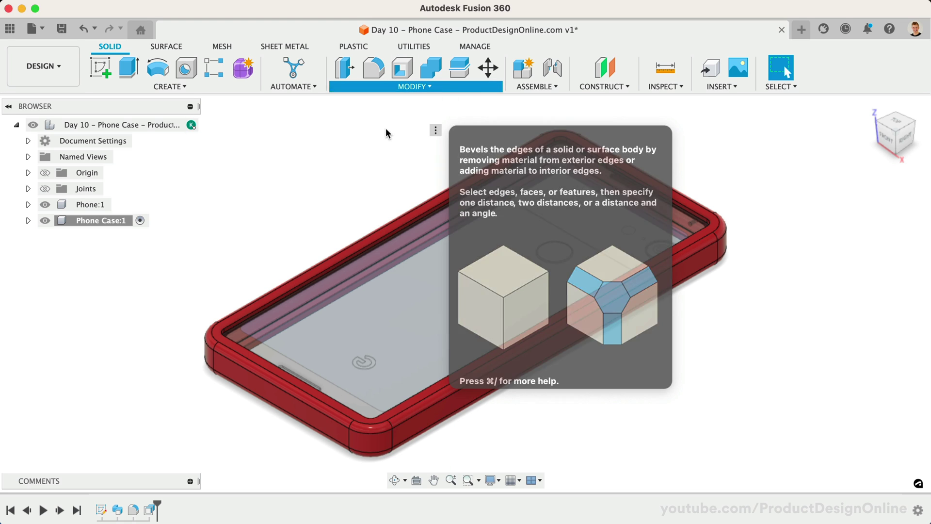
click(289, 290)
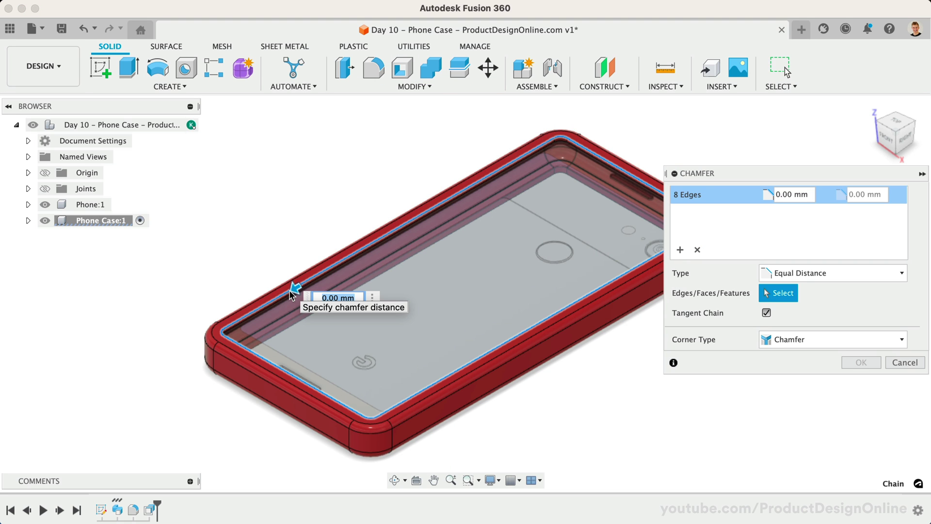
text(1.25)
key(Return)
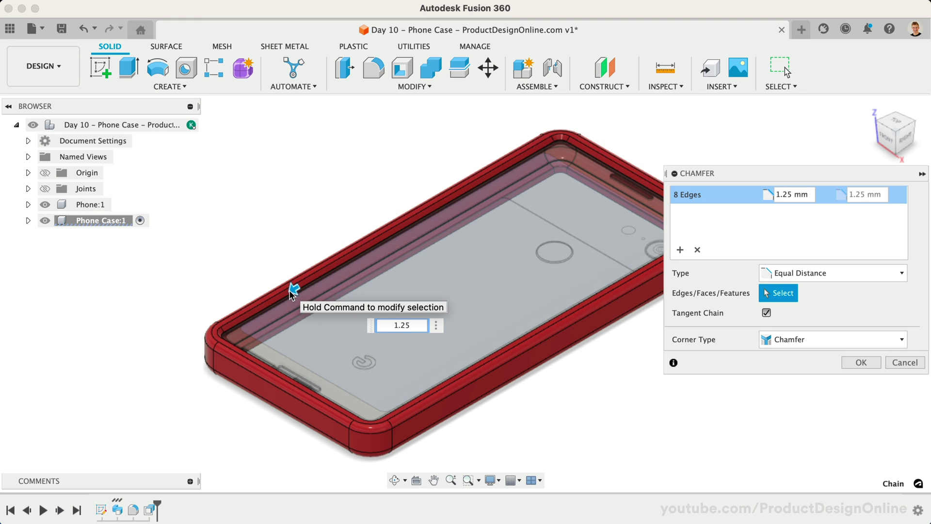
key(Return)
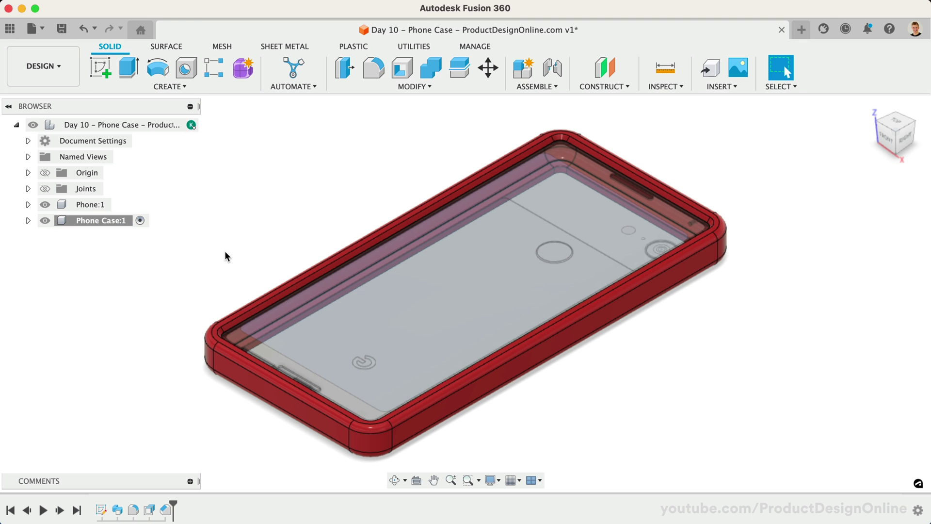
key(F6)
shift+middle_drag(225, 256, 512, 314)
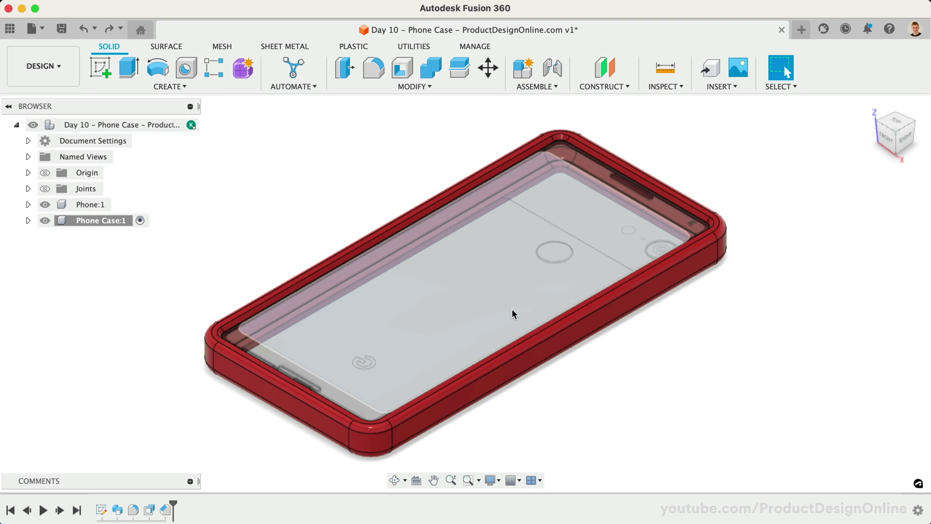
- Start a sketch on the case's top rim face and project the case outline into it
key(F6)
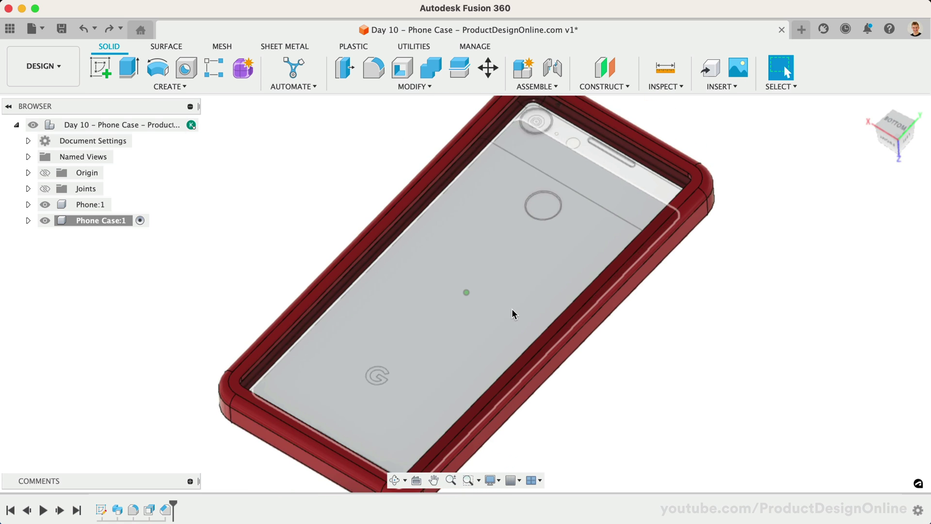
scroll(364, 306, up, 5)
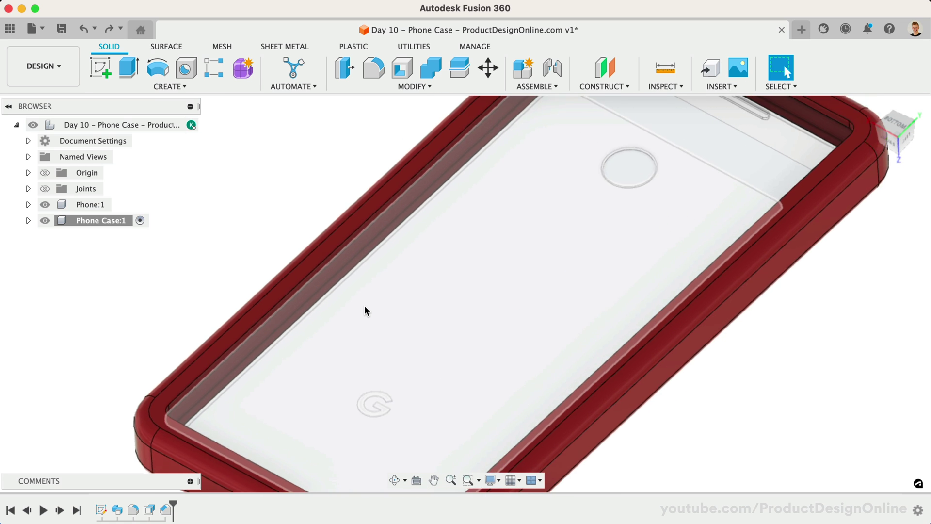
click(278, 292)
right_click(278, 291)
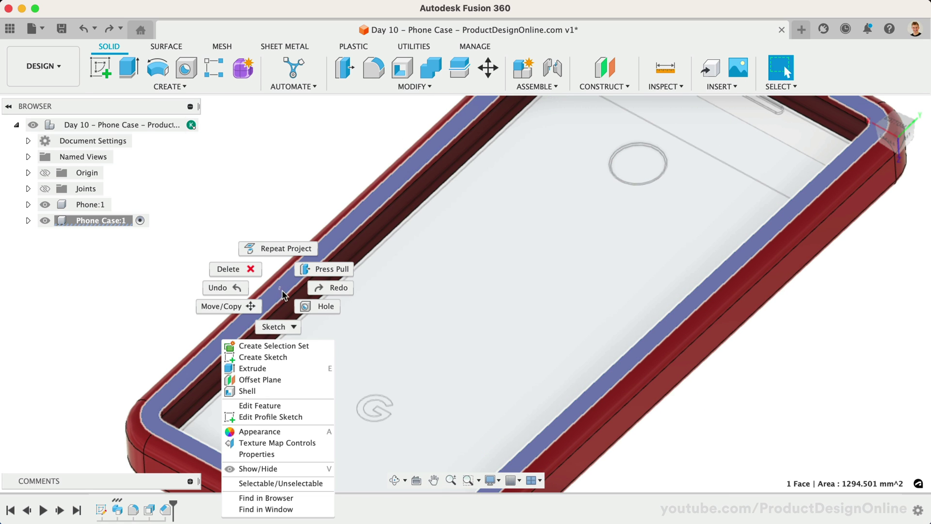
click(269, 357)
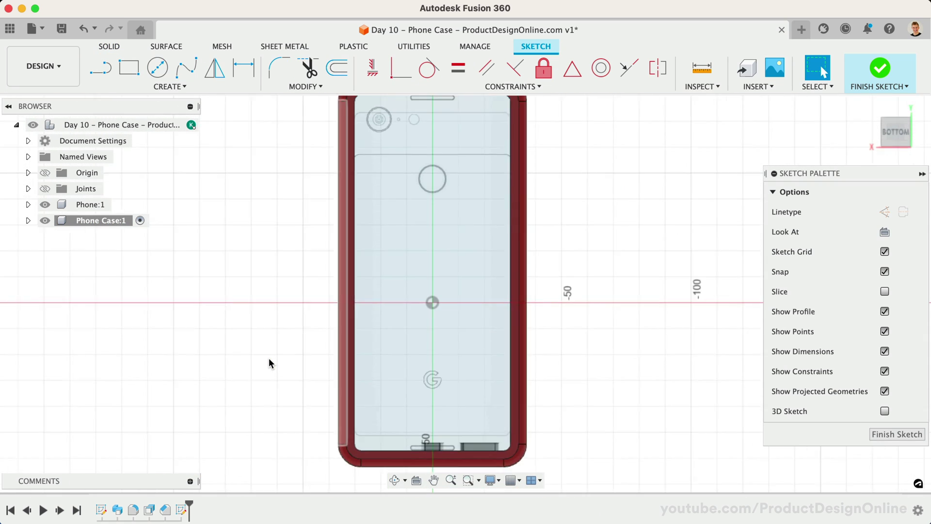
scroll(362, 310, up, 2)
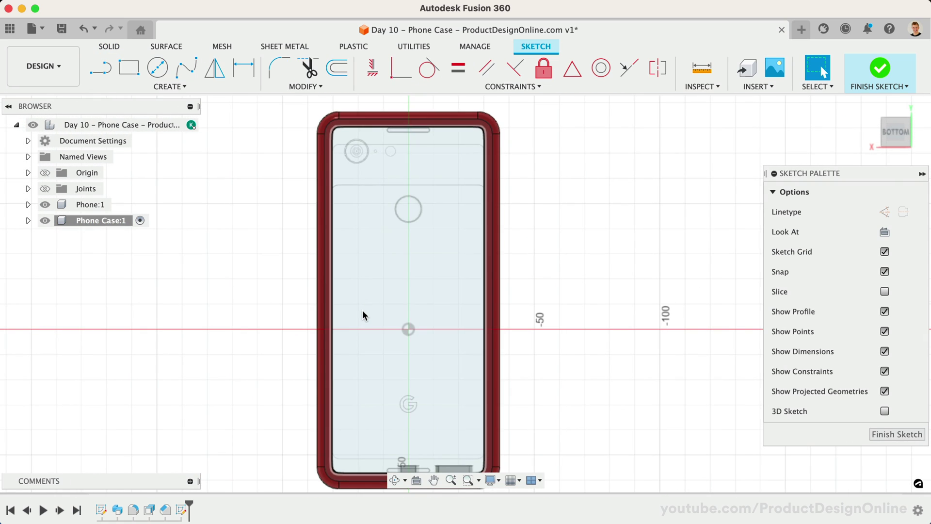
key(p)
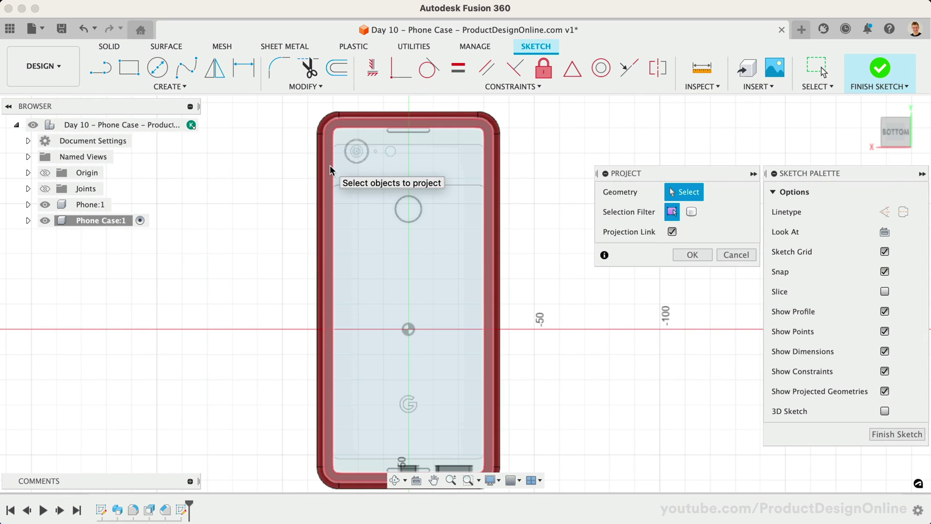
click(329, 165)
click(702, 258)
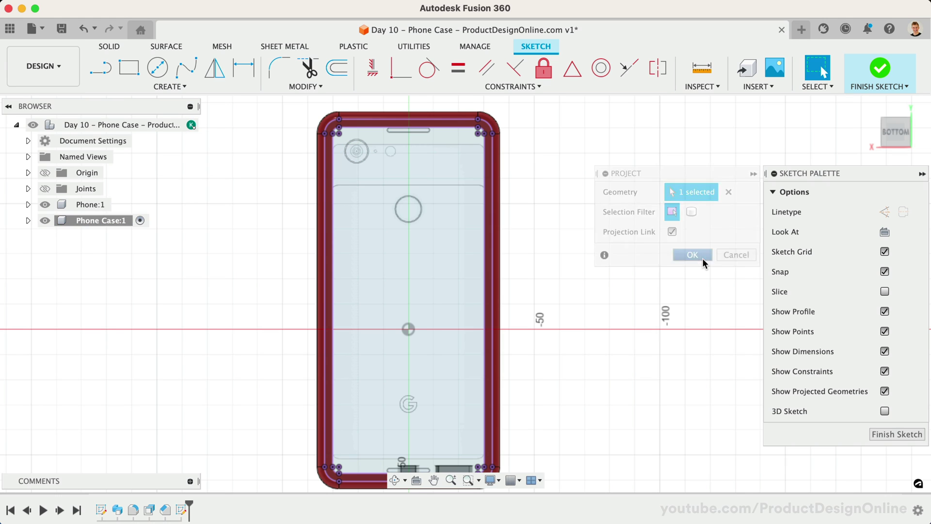
- Project the phone's camera circle and round sensor outline into the sketch
key(p)
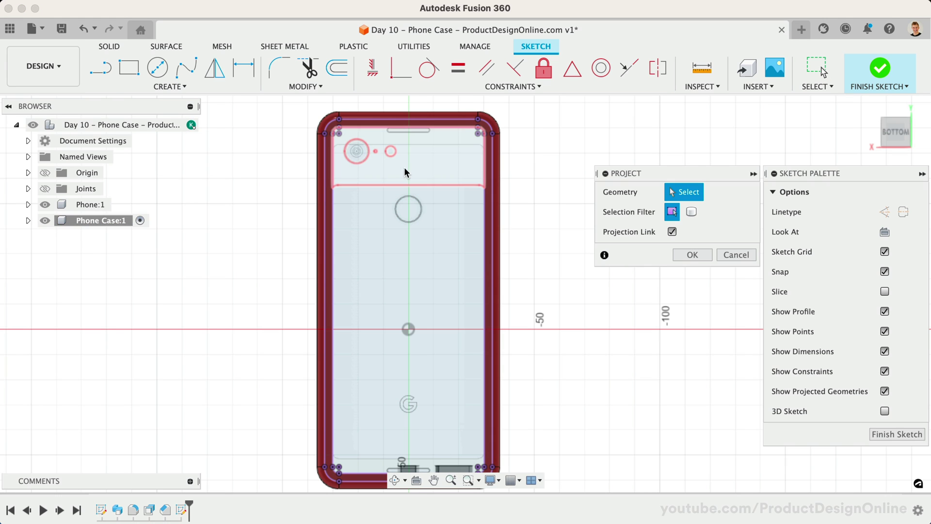
click(357, 163)
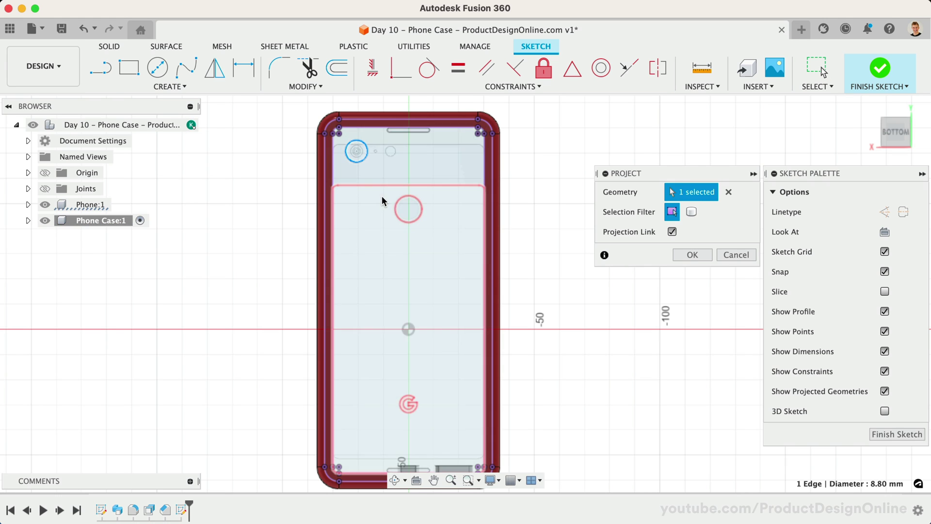
click(399, 220)
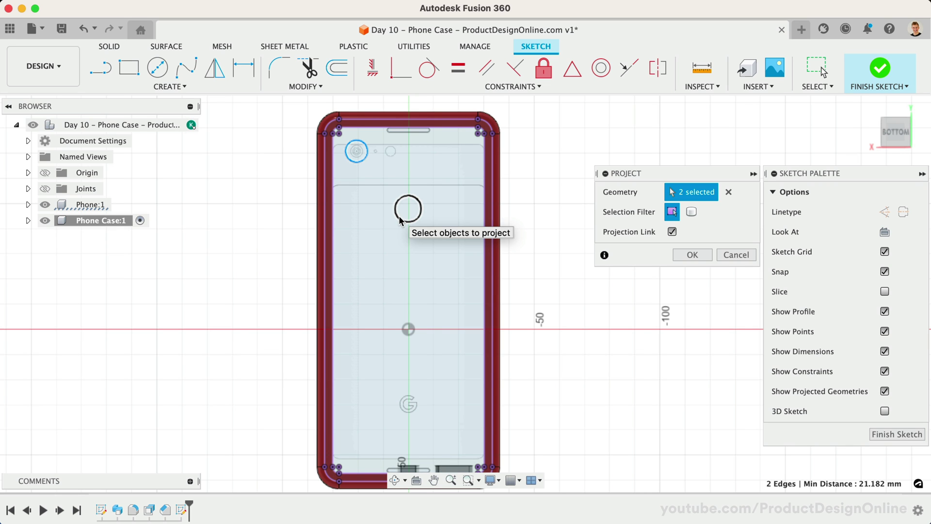
key(Return)
scroll(399, 216, up, 3)
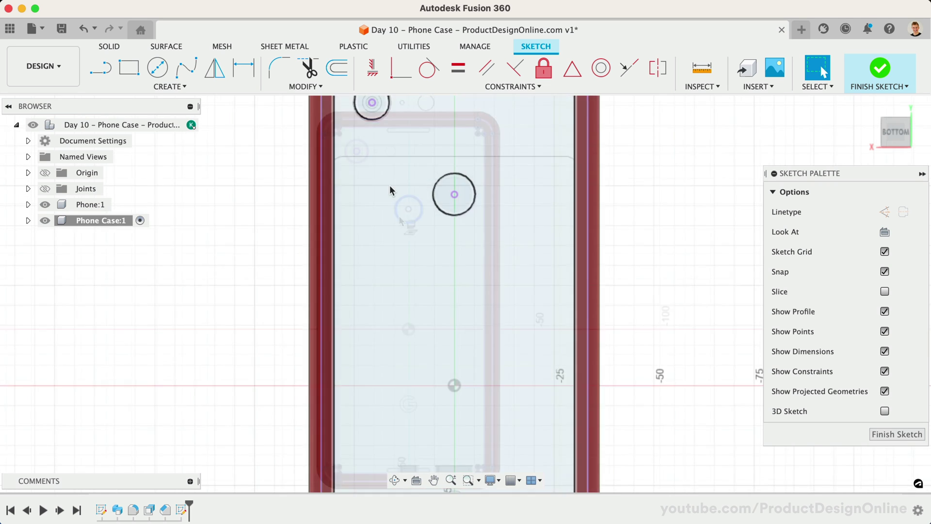
- Hide Phone:1 and offset the sensor and camera circles by 1.00 mm each
click(44, 204)
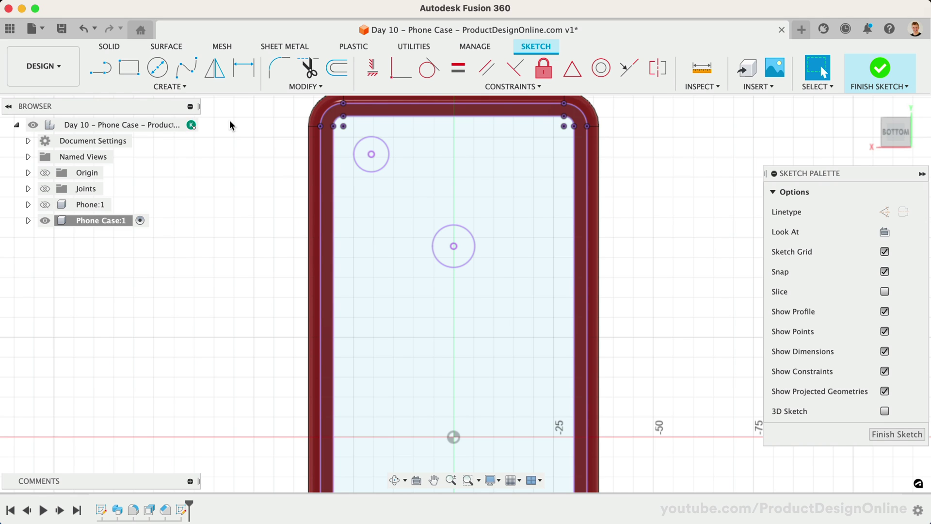
click(337, 68)
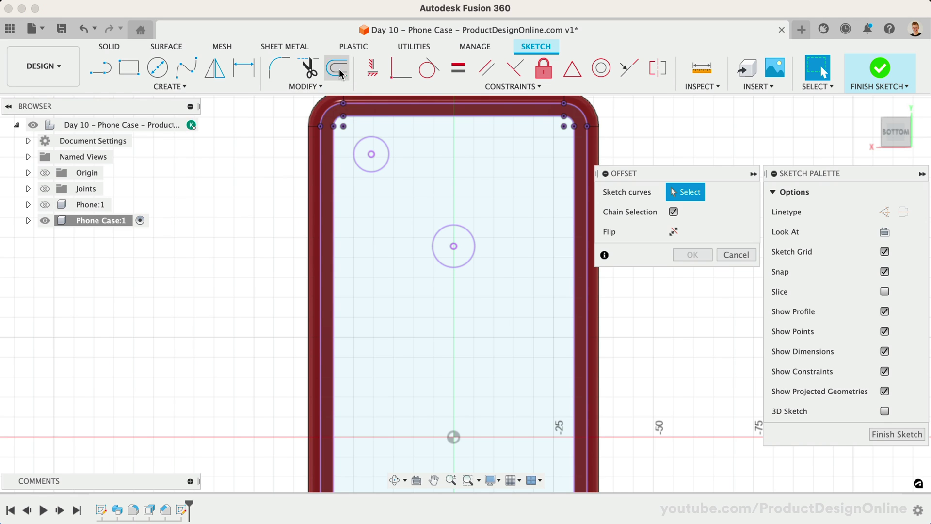
click(434, 248)
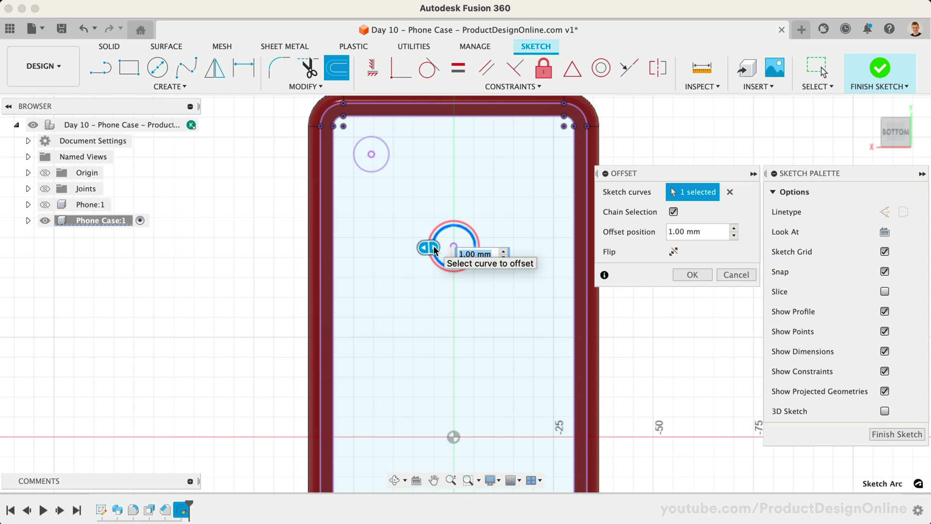
key(Return)
click(336, 68)
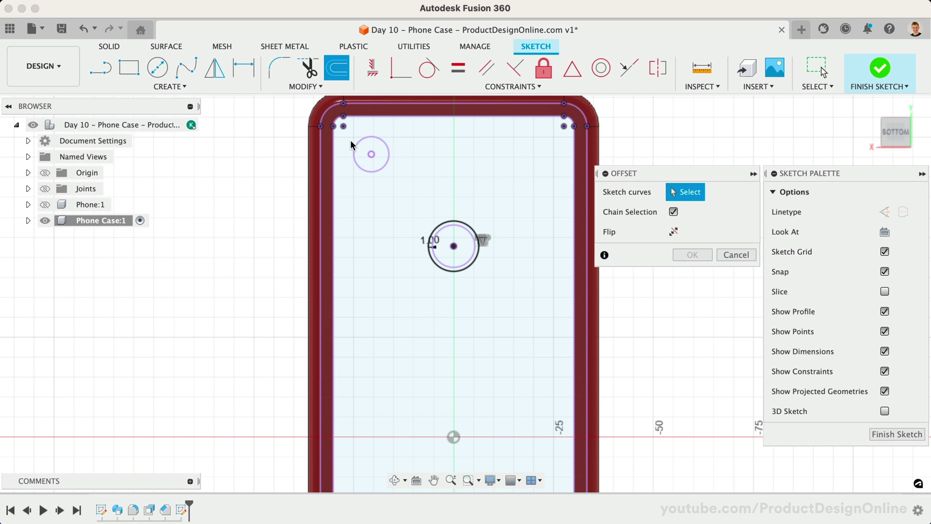
click(353, 143)
key(Return)
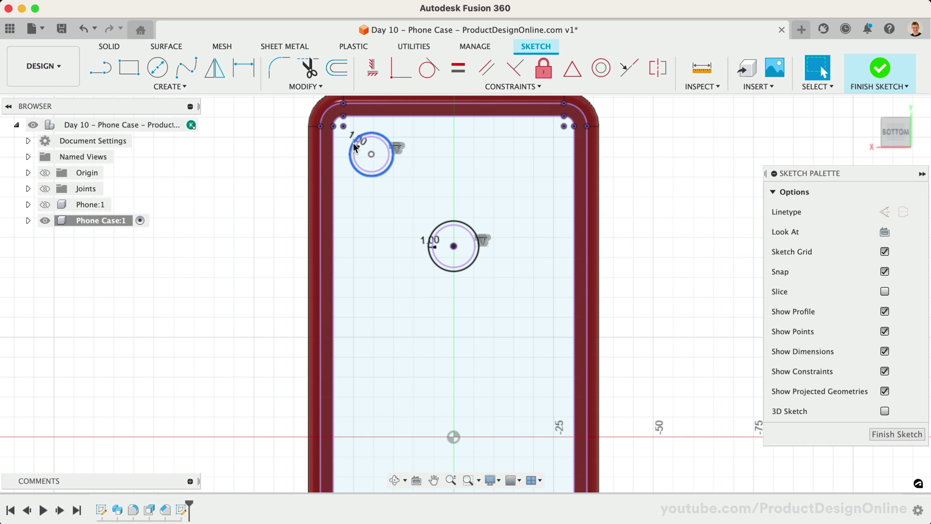
scroll(373, 151, up, 3)
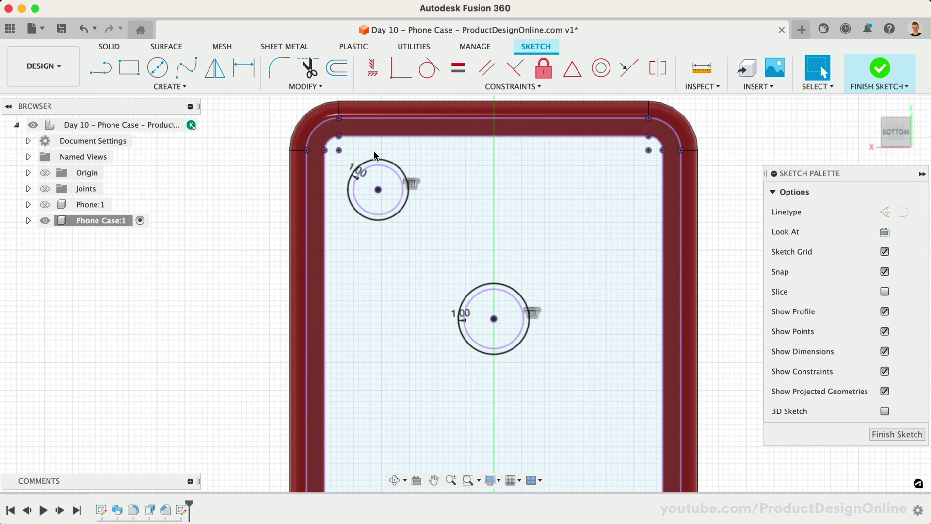
- Add a second circle 13 mm away and make the lines tangent, forming the camera slot
key(c)
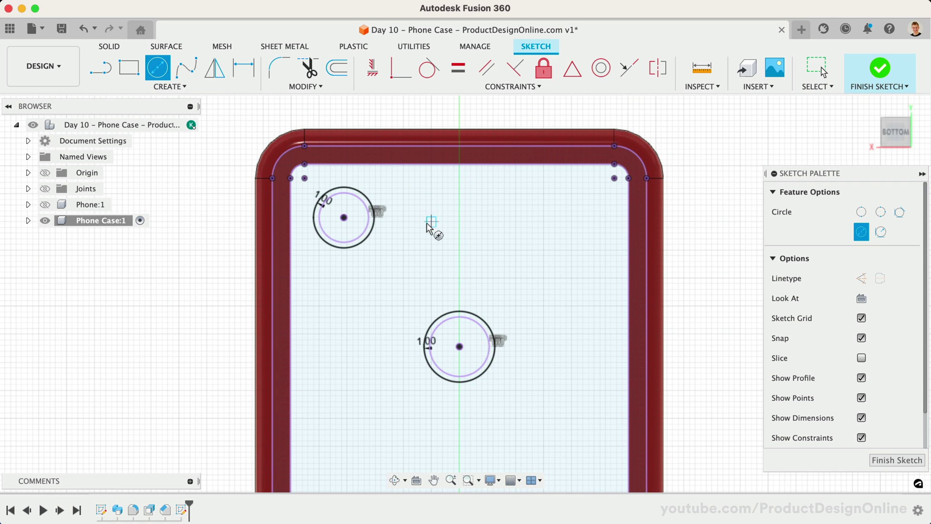
click(416, 217)
click(412, 189)
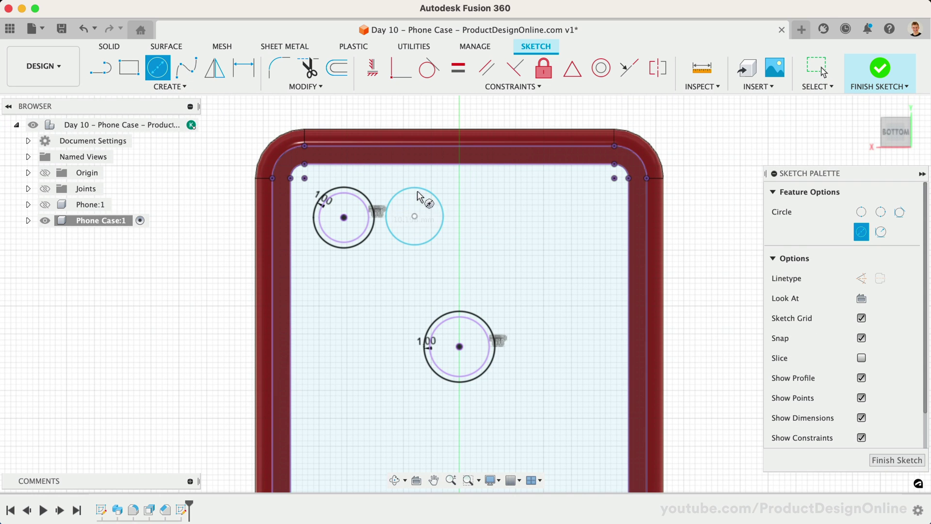
key(Escape)
click(364, 248)
shift+click(365, 241)
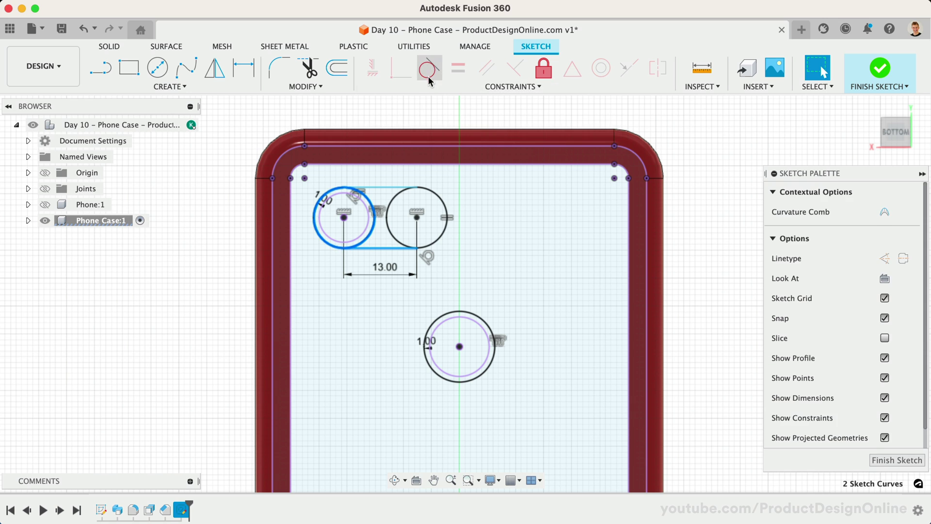
click(431, 72)
click(374, 187)
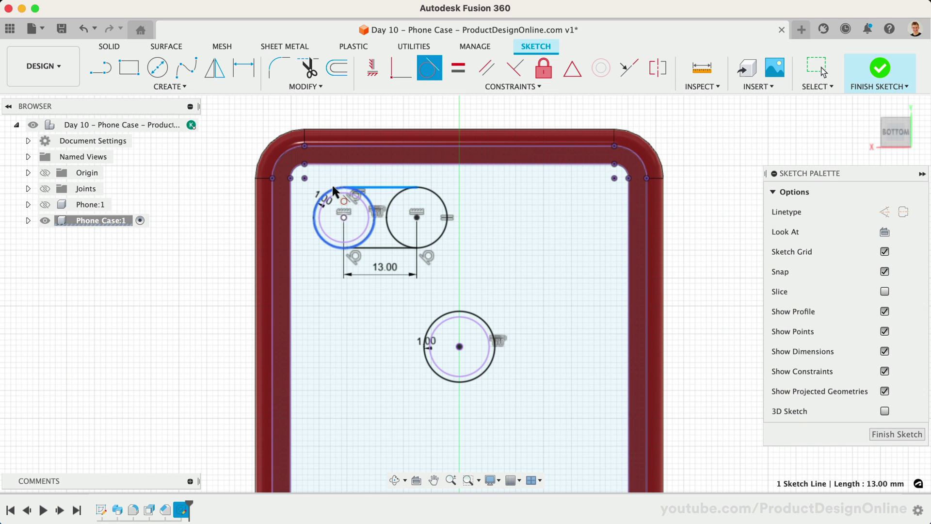
click(332, 188)
click(391, 185)
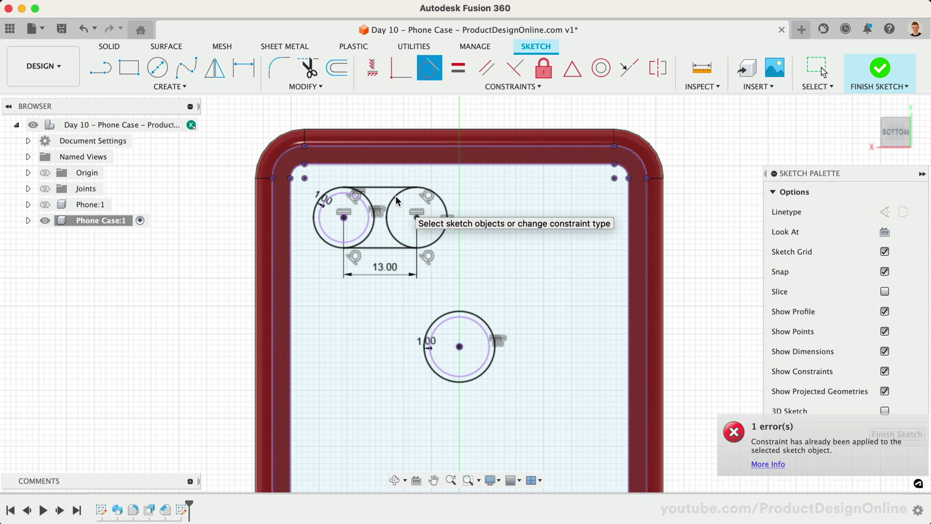
key(Escape)
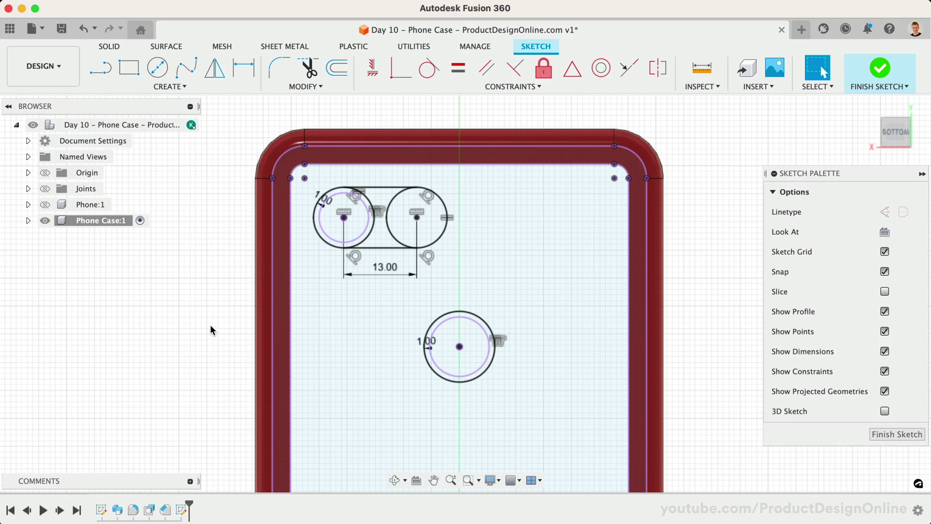
- Extrude the case-back profile -2 mm as a Join, keeping both openings clear
click(335, 334)
scroll(336, 334, down, 5)
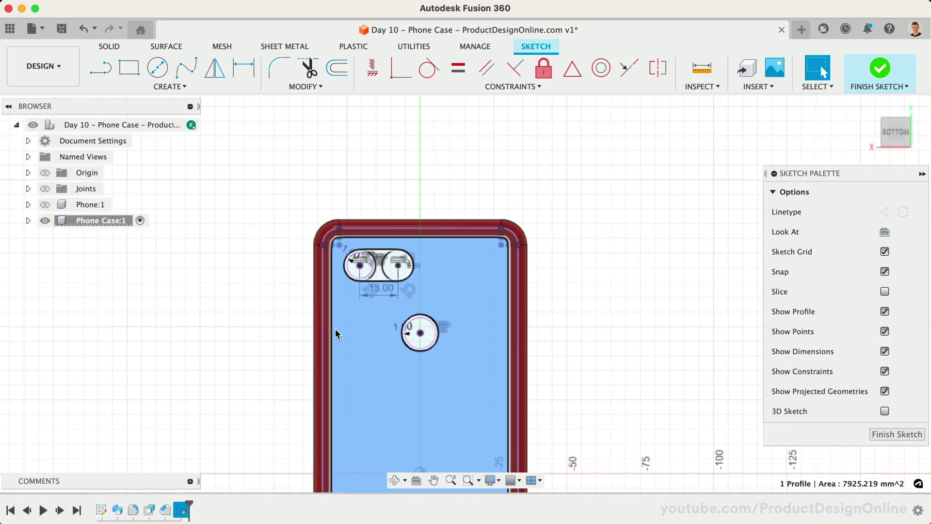
shift+middle_drag(336, 334, 335, 333)
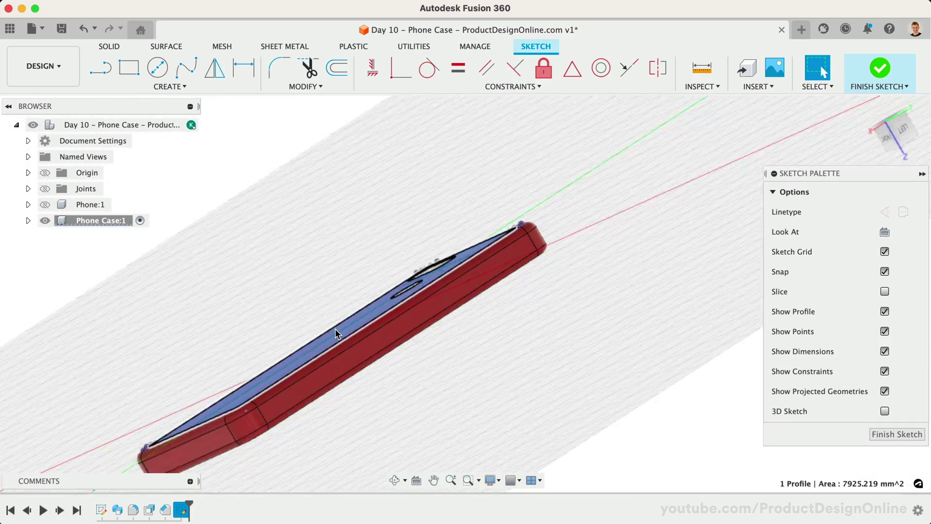
key(e)
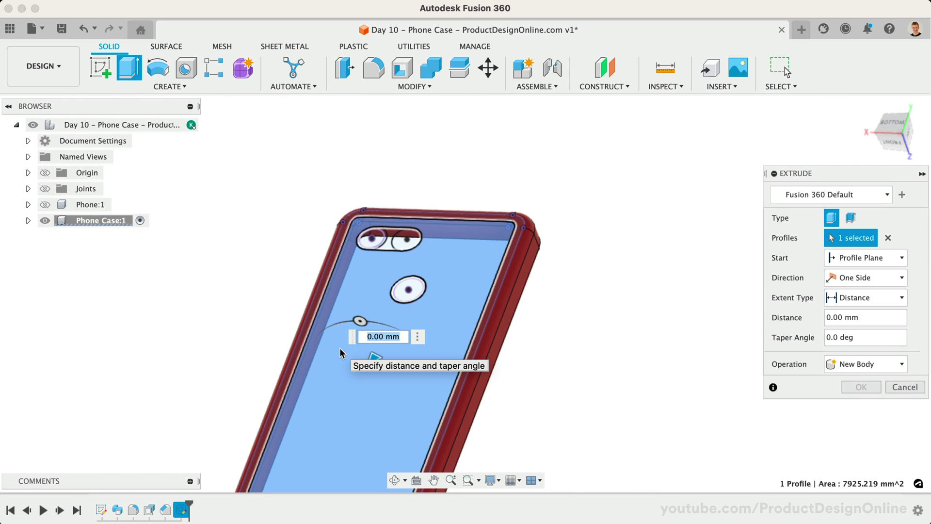
text(-2)
key(Return)
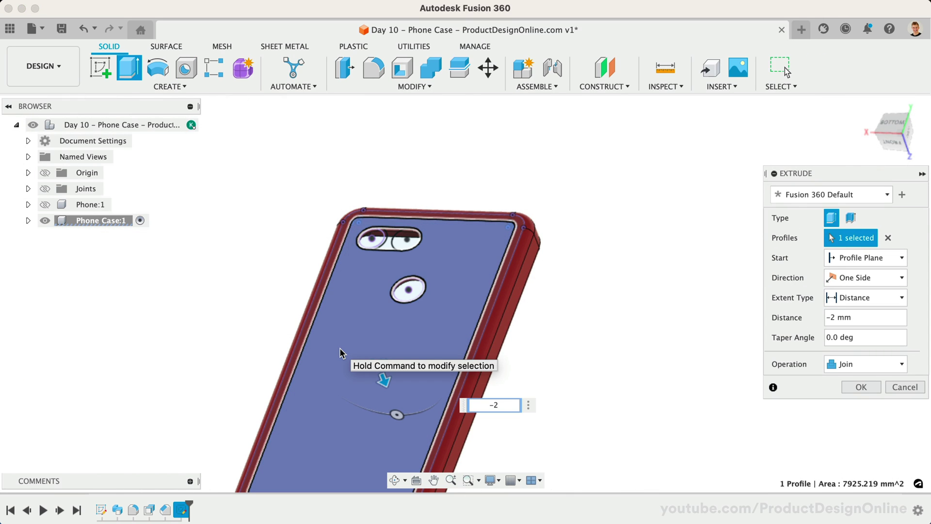
key(Return)
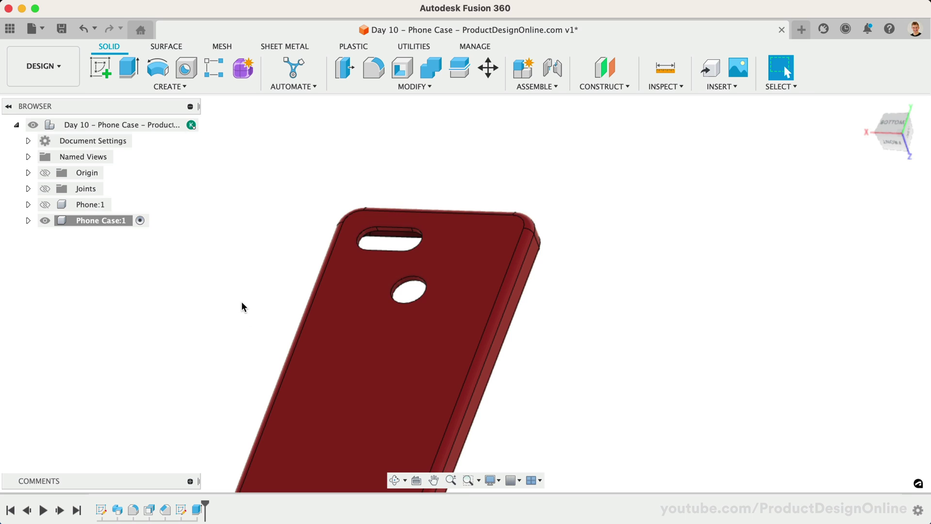
scroll(390, 187, up, 3)
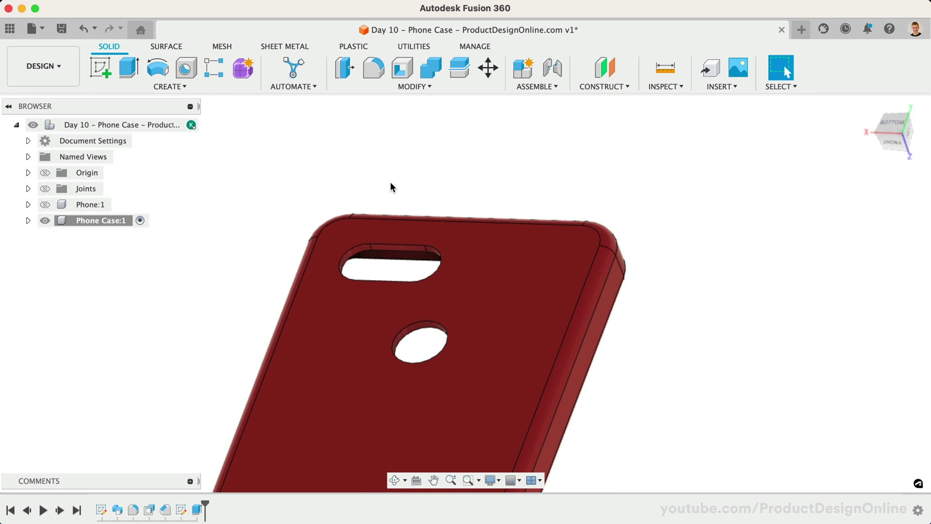
- Chamfer the camera slot edges and sensor hole edge at 2 mm, then return to Home view
click(392, 90)
click(382, 128)
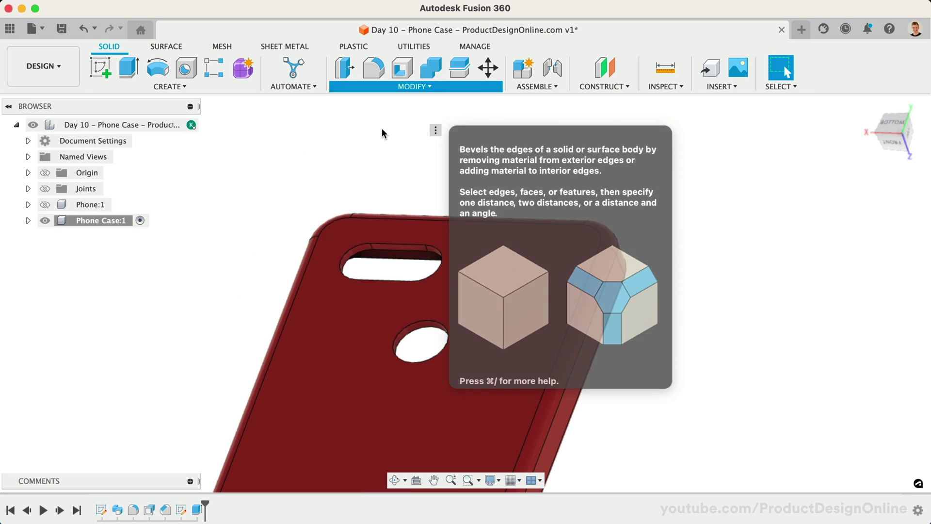
click(374, 244)
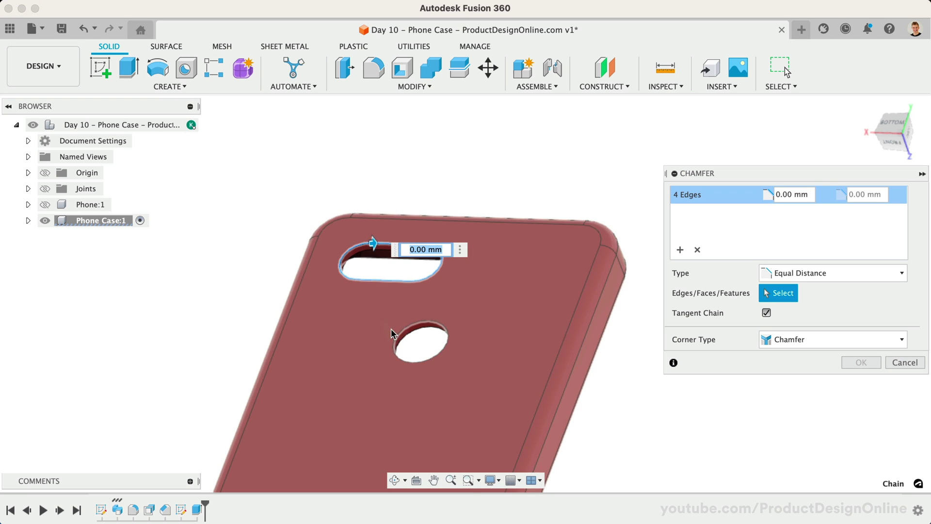
click(396, 330)
text(1)
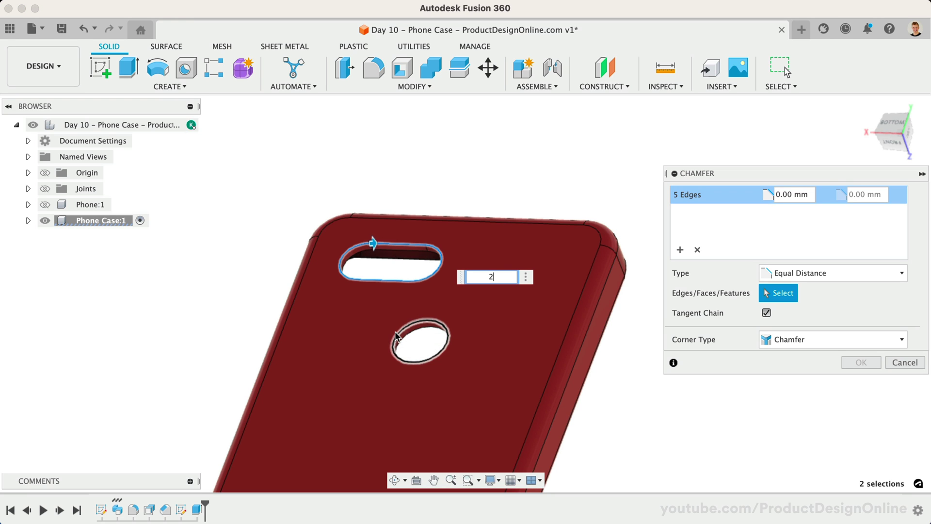
key(Return)
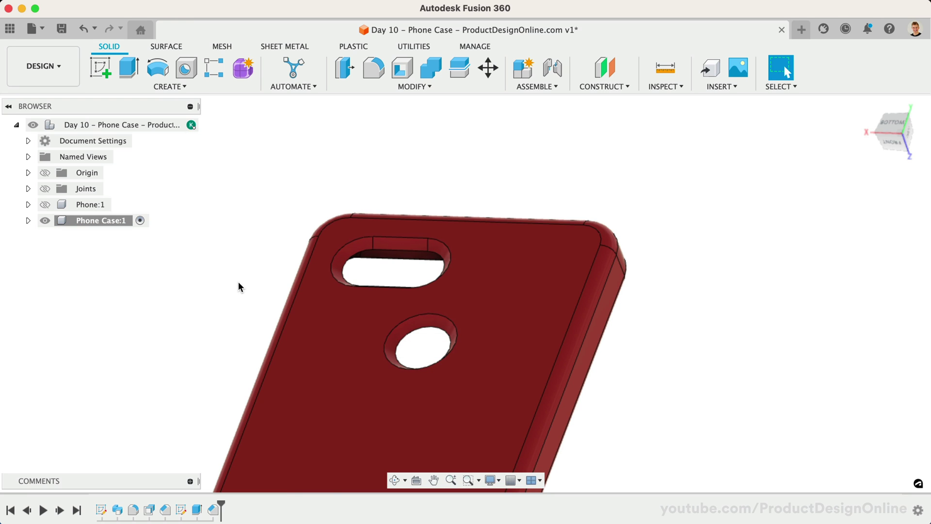
key(F6)
click(868, 105)
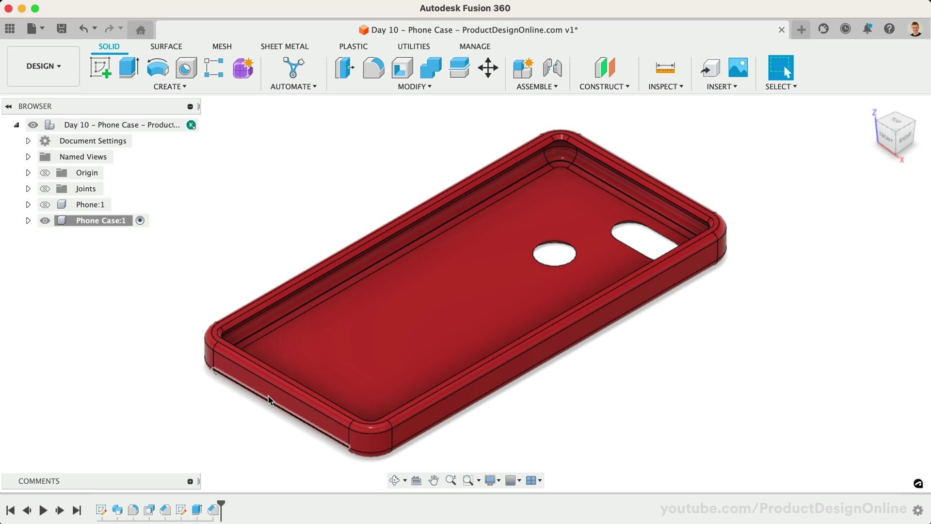
- Start a new sketch on the case's bottom side face, showing the phone and hiding the case
click(268, 395)
right_click(268, 395)
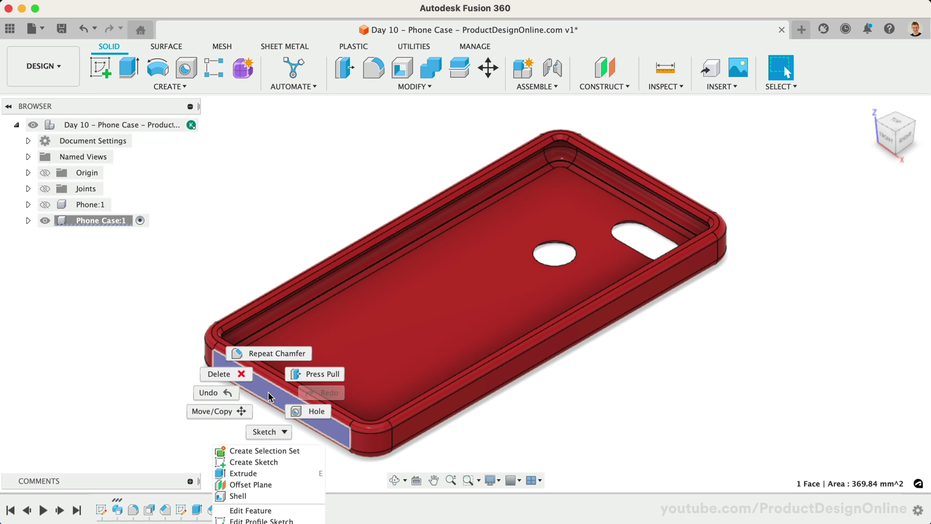
click(267, 460)
scroll(486, 307, up, 3)
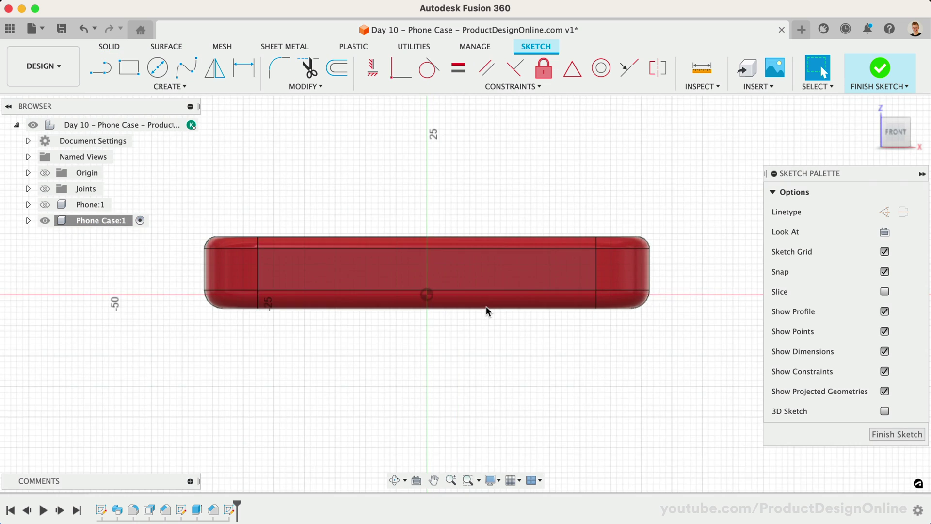
scroll(486, 307, up, 2)
click(44, 221)
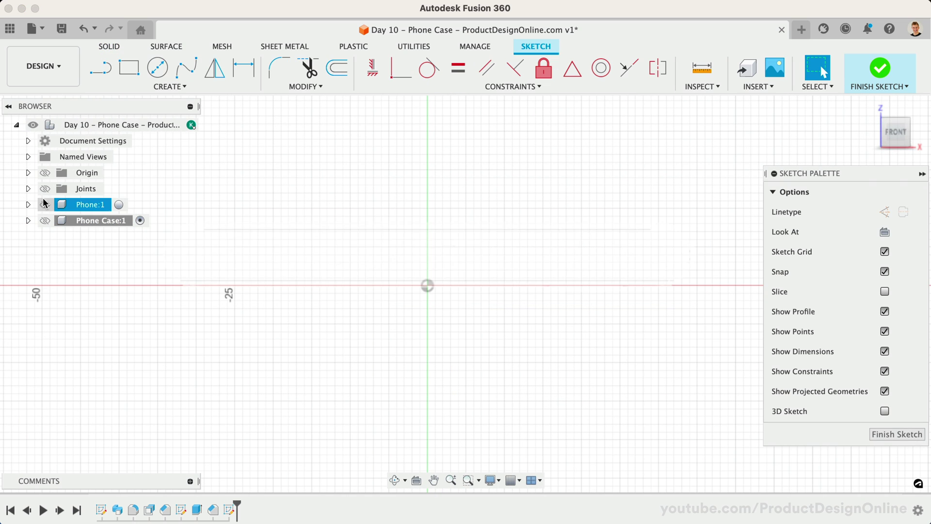
click(44, 205)
scroll(359, 217, up, 2)
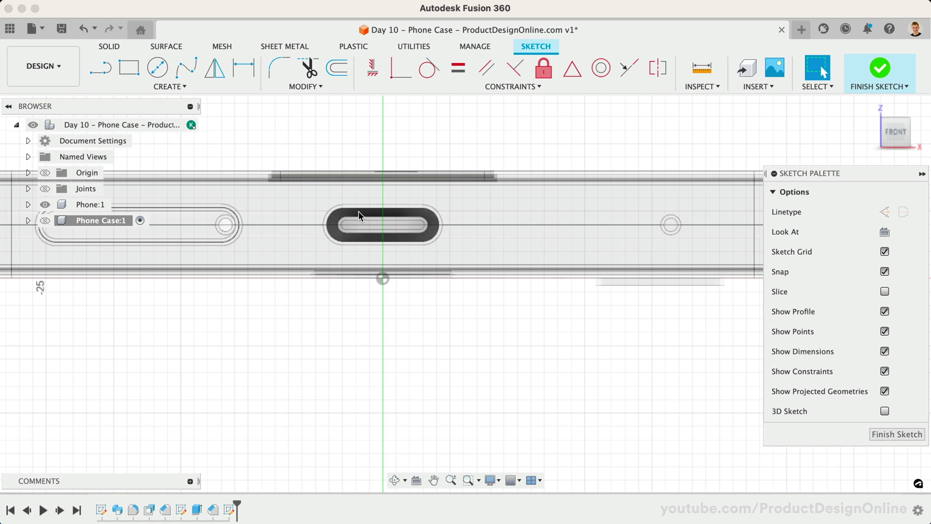
- Project the phone slot's arcs and lines, unhide the case, and pick the slot profile
key(p)
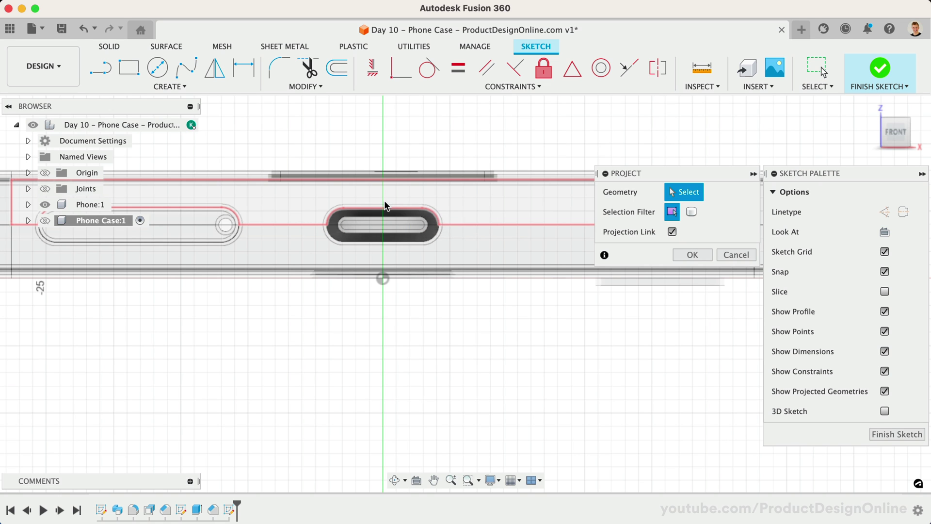
scroll(384, 200, up, 3)
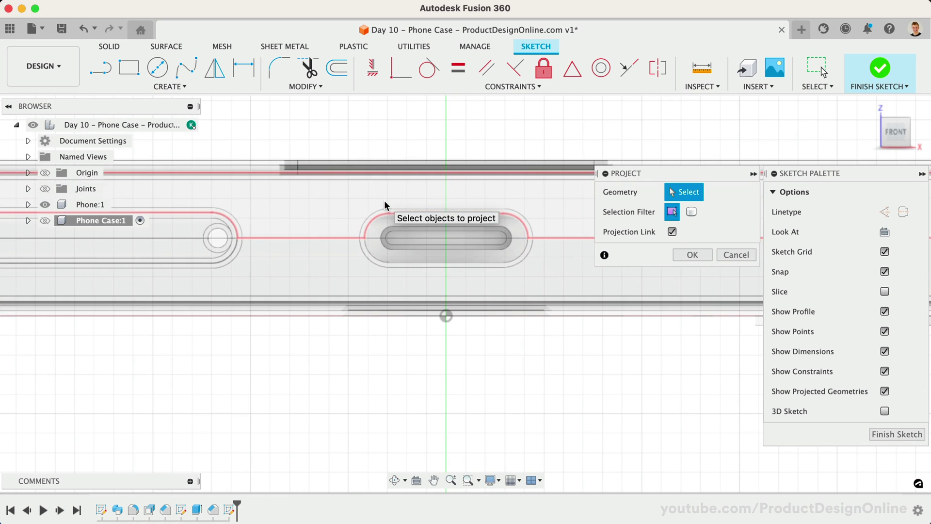
click(367, 242)
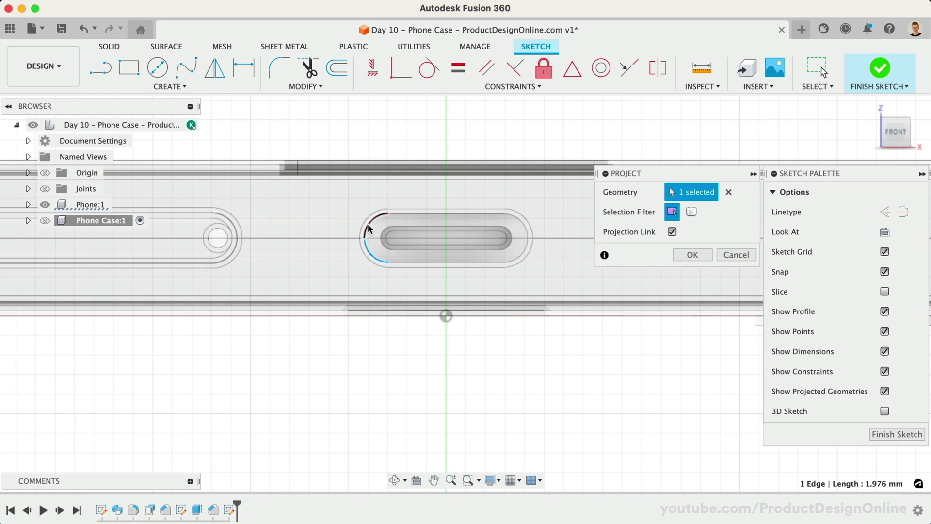
click(367, 224)
click(404, 212)
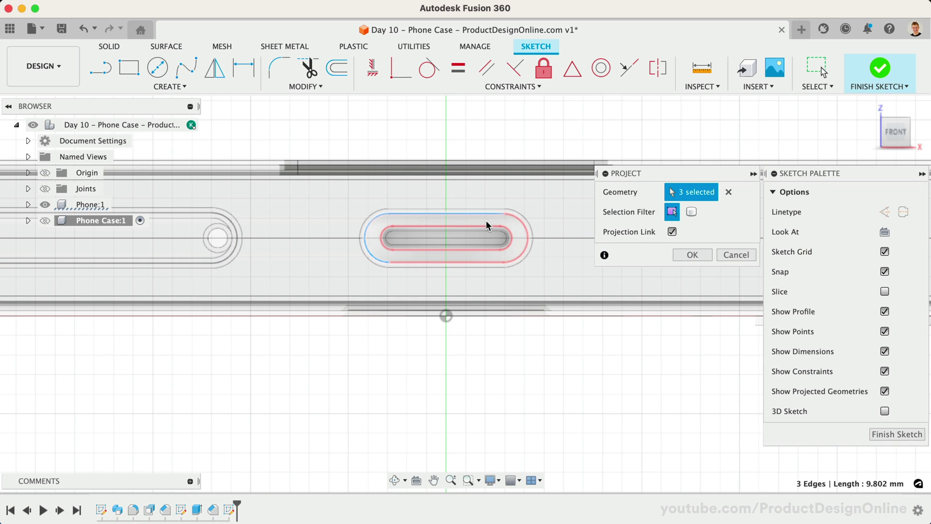
click(521, 228)
click(489, 262)
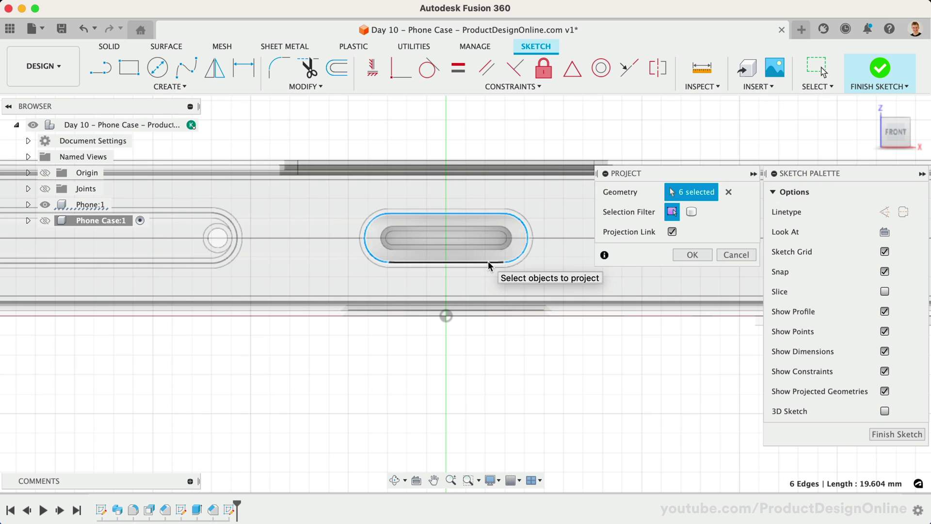
click(693, 255)
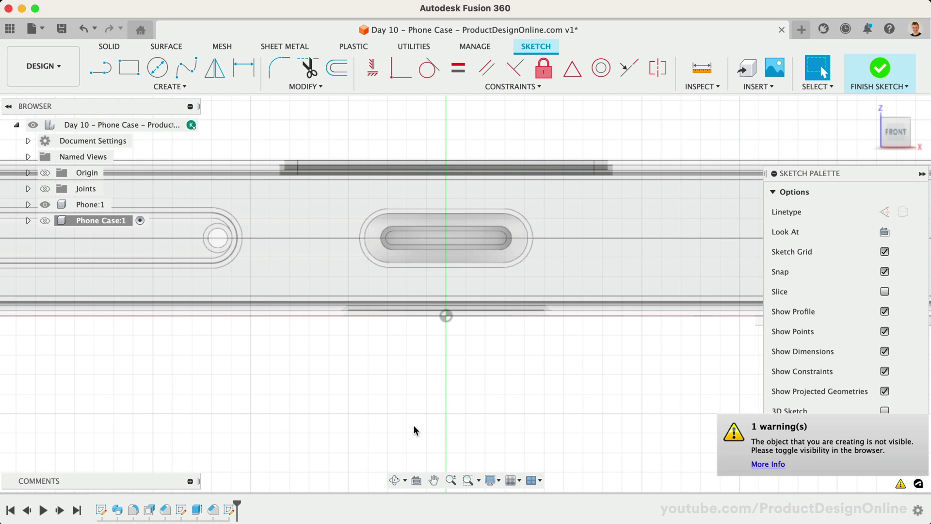
click(44, 205)
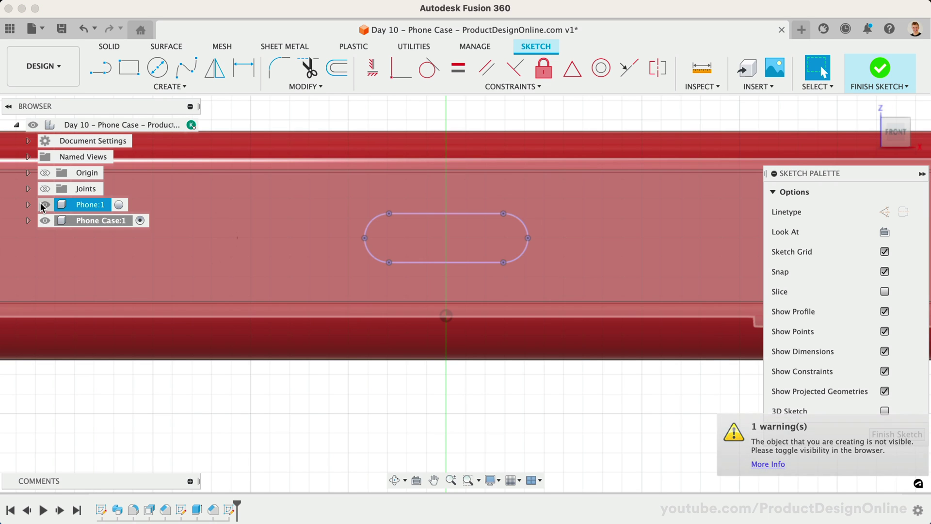
click(427, 253)
- Extrude the slot profile as a Cut, To Object, up to the case's inner face
key(e)
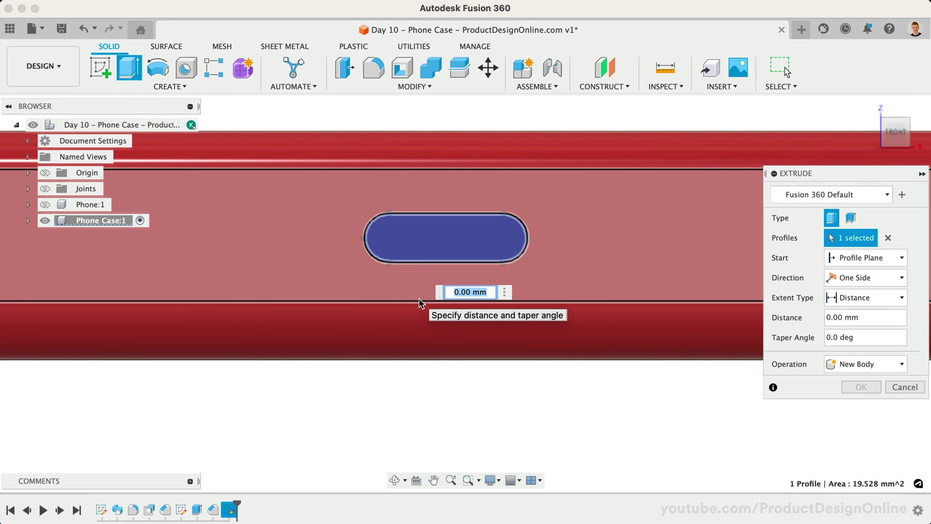
mouse_move(891, 133)
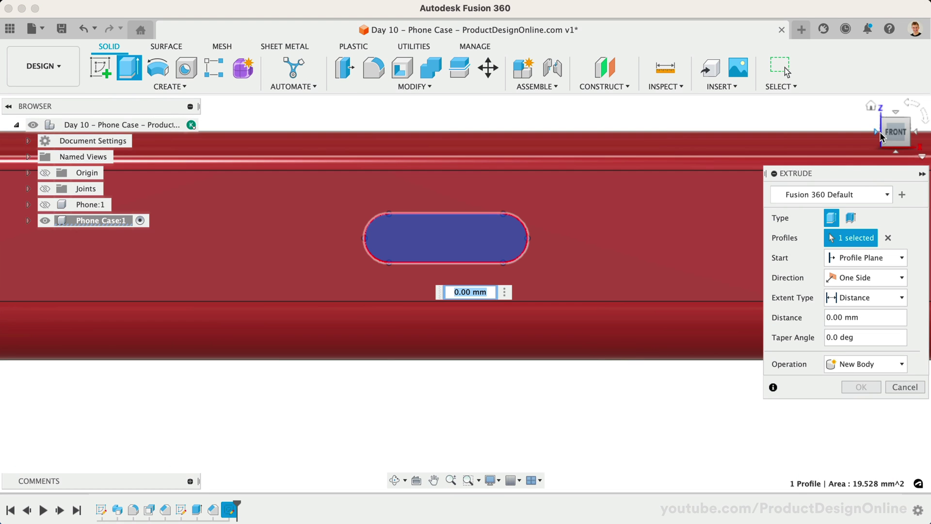
click(910, 119)
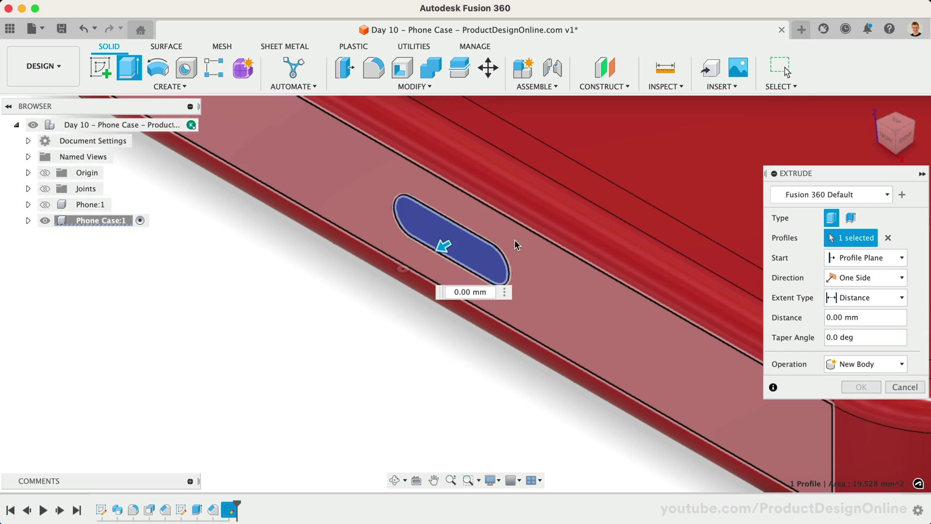
drag(444, 246, 545, 188)
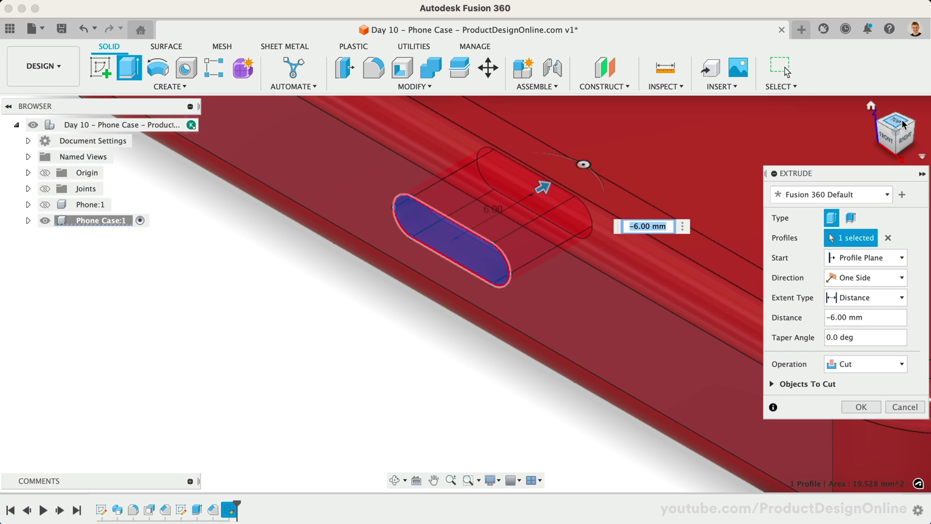
click(909, 119)
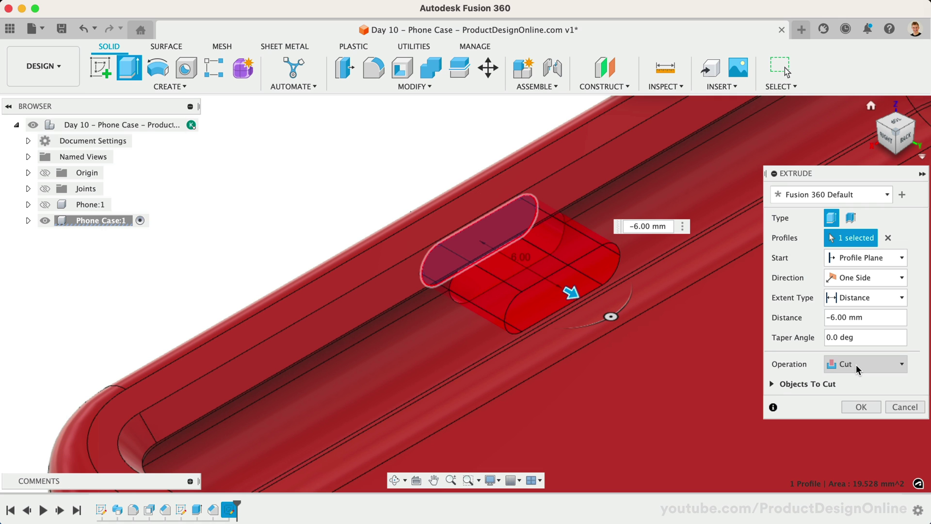
click(856, 302)
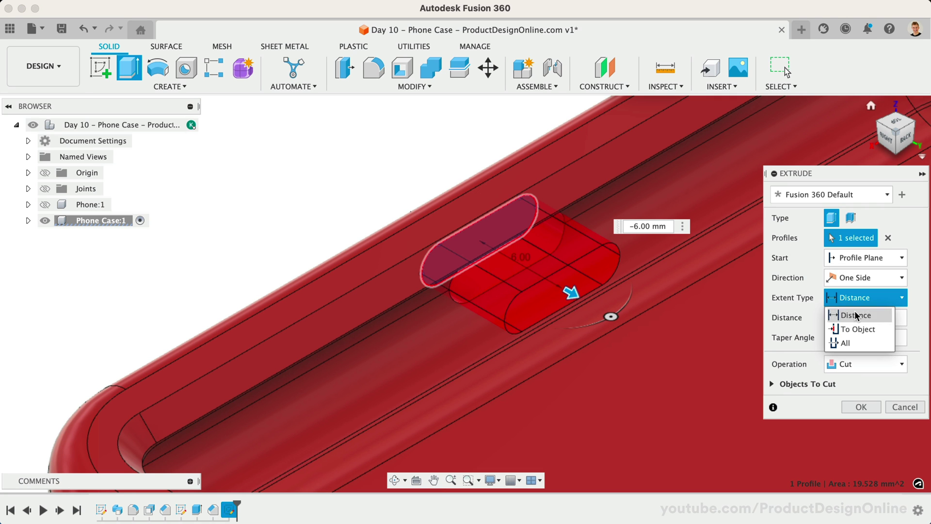
click(858, 328)
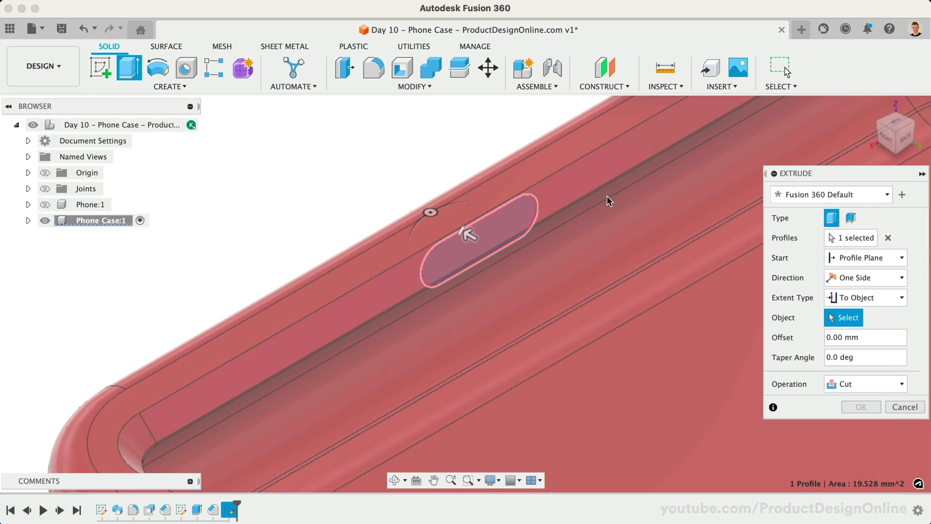
shift+middle_drag(607, 201, 578, 194)
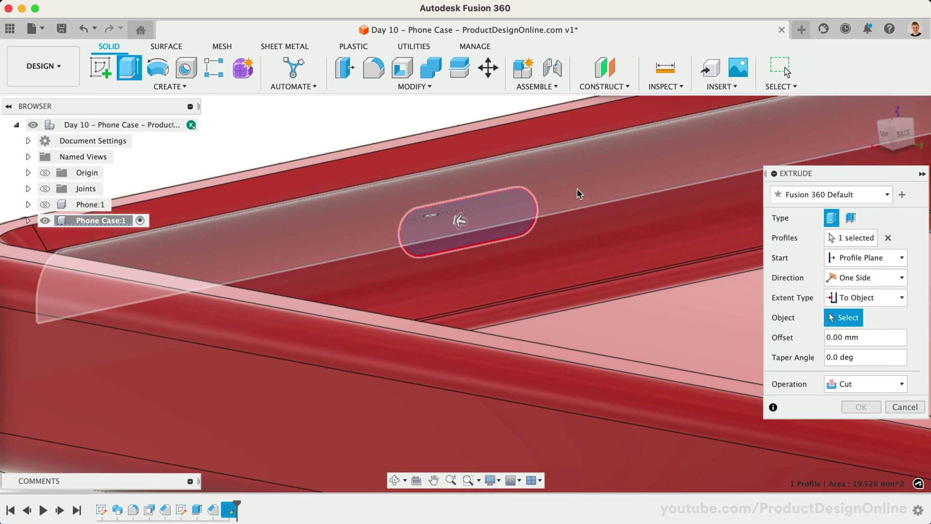
click(577, 204)
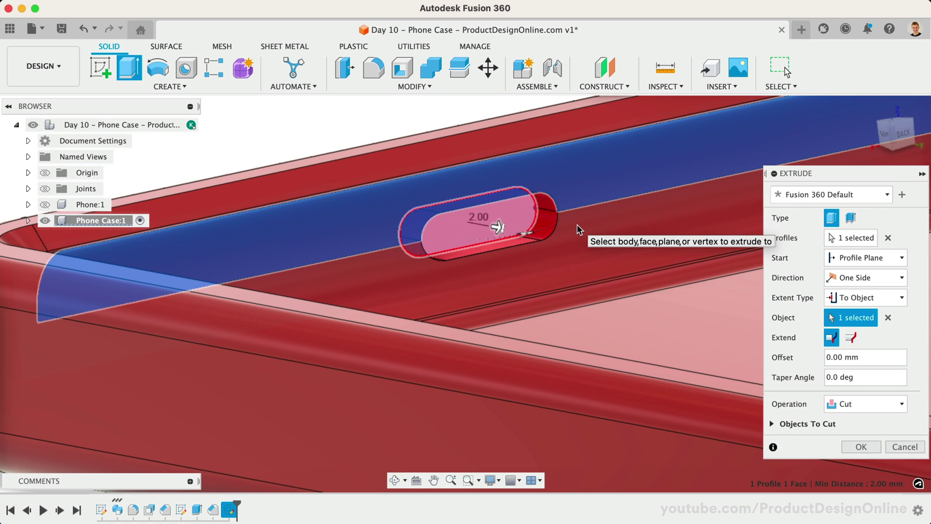
key(Return)
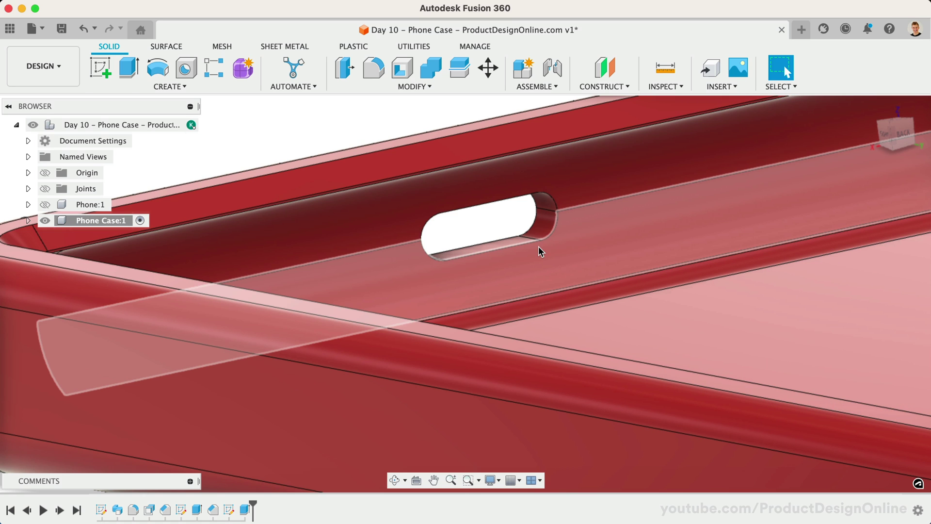
- Offset both curved end faces of the slot by -2 mm
click(540, 216)
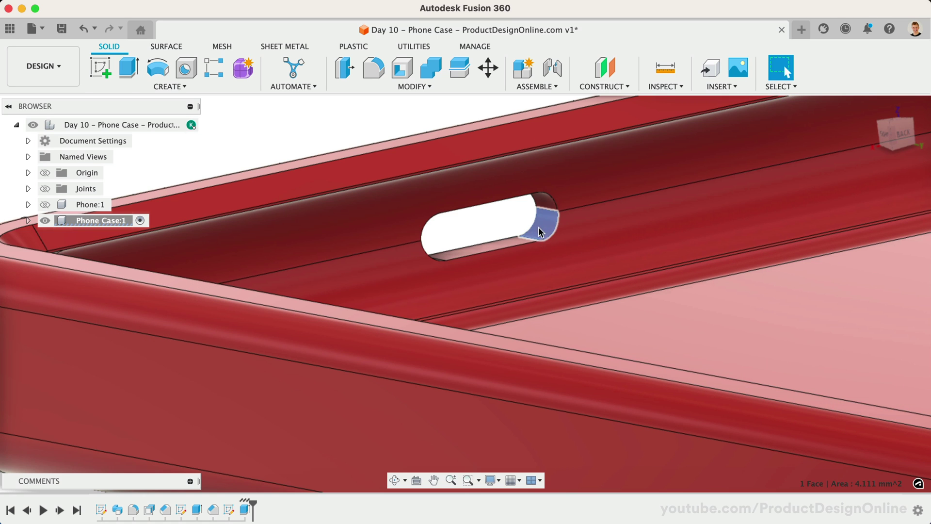
key(q)
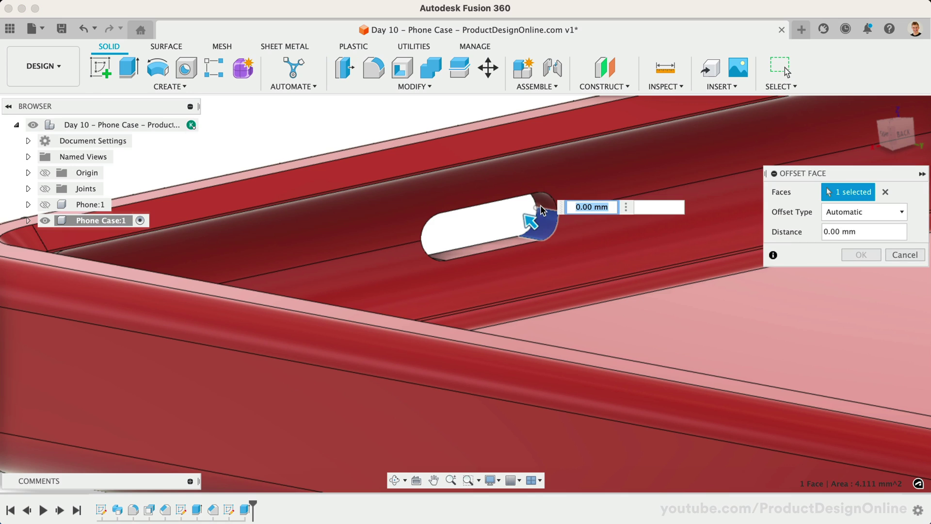
text(-2)
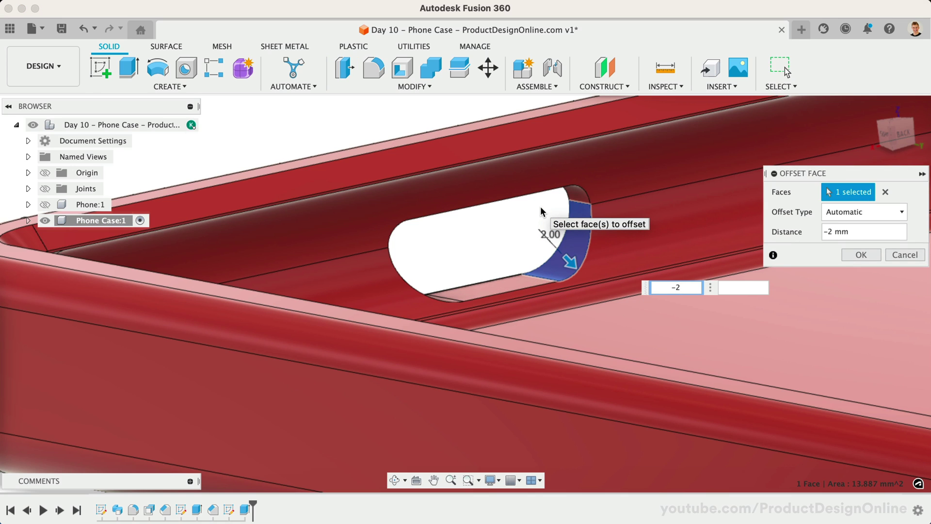
click(542, 200)
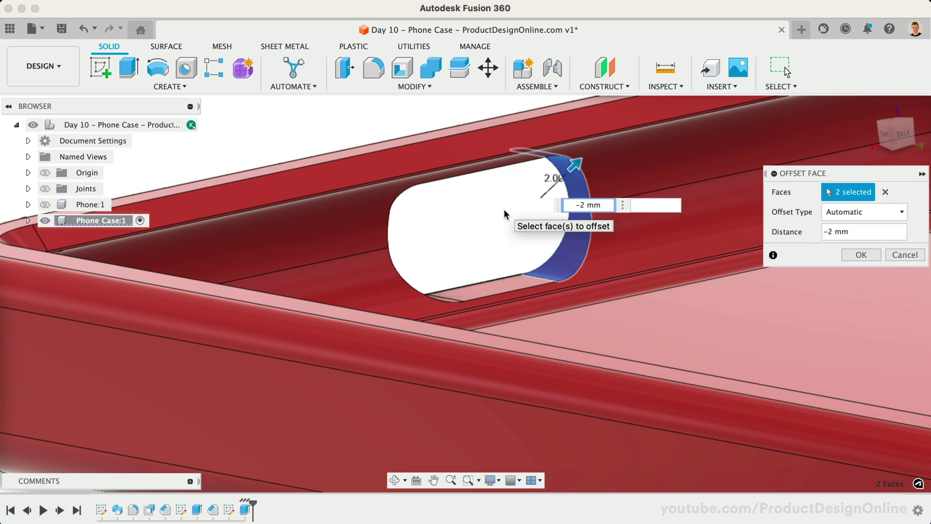
key(Return)
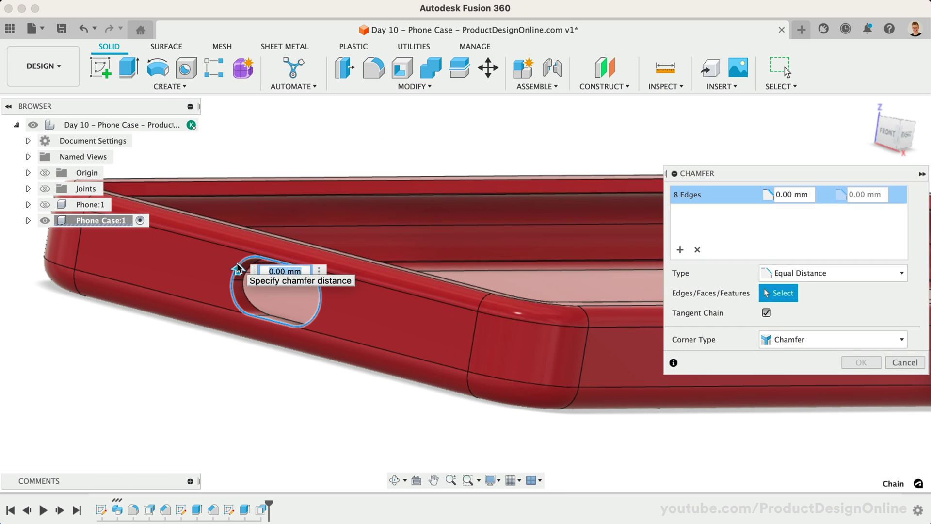
text(2)
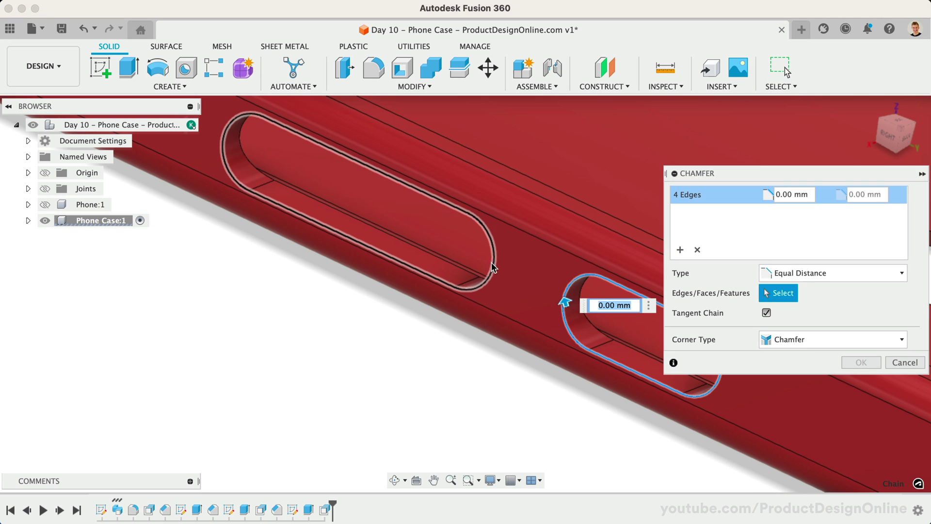
- Add the second button opening's edges to the 1 mm chamfer, then return to Home view
click(491, 263)
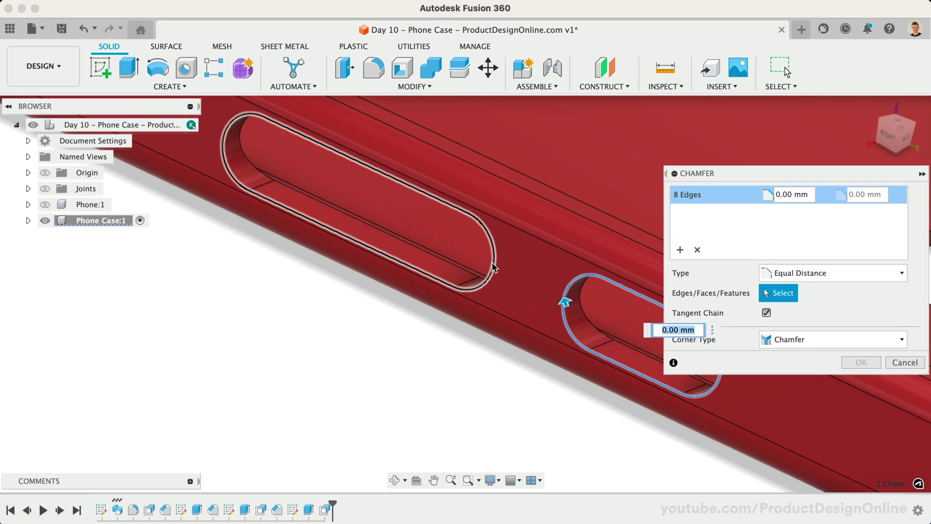
text(1)
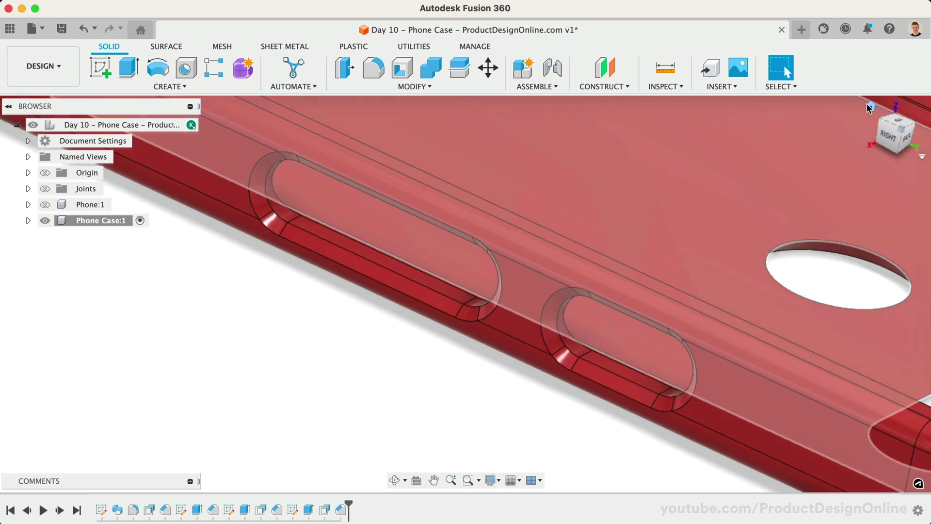
click(868, 107)
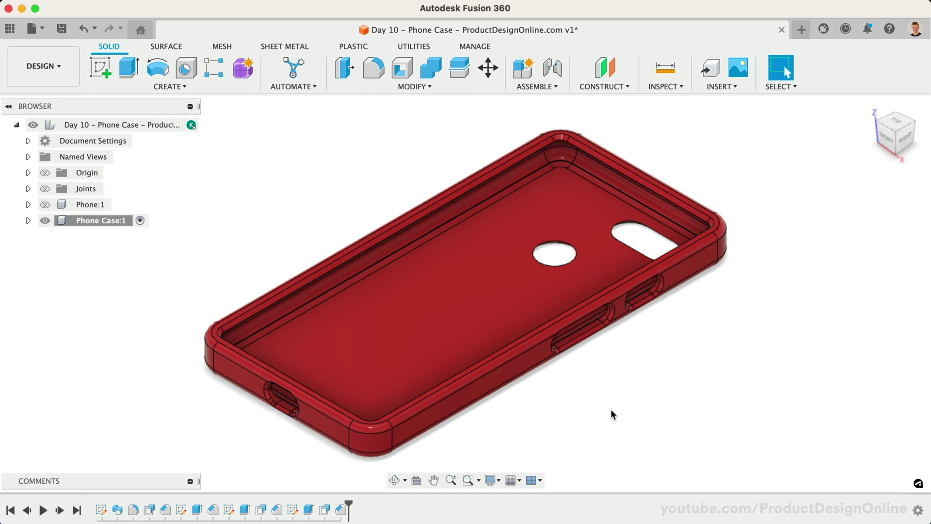
- Delete Sketch5 and the 'YOUR DESIGN HERE' Emboss feature from the timeline
shift+middle_drag(612, 412, 611, 411)
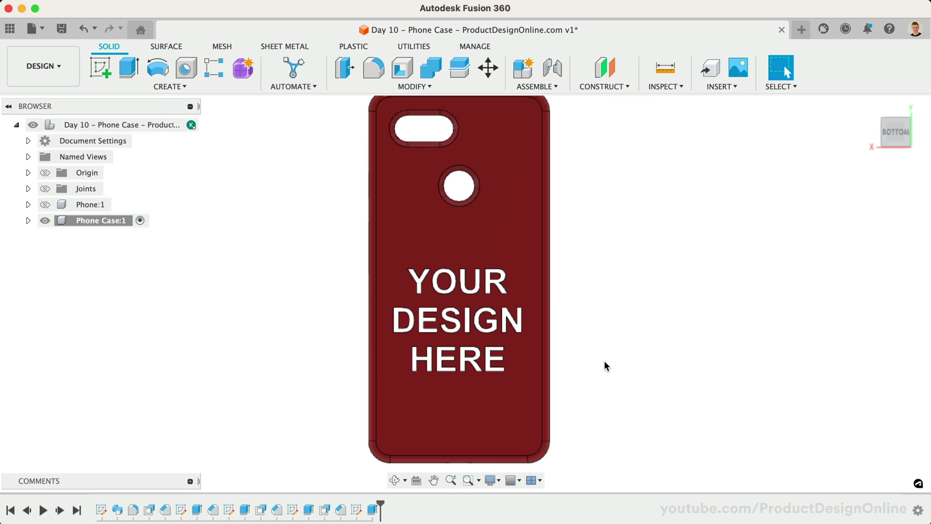
shift+middle_drag(605, 361, 605, 361)
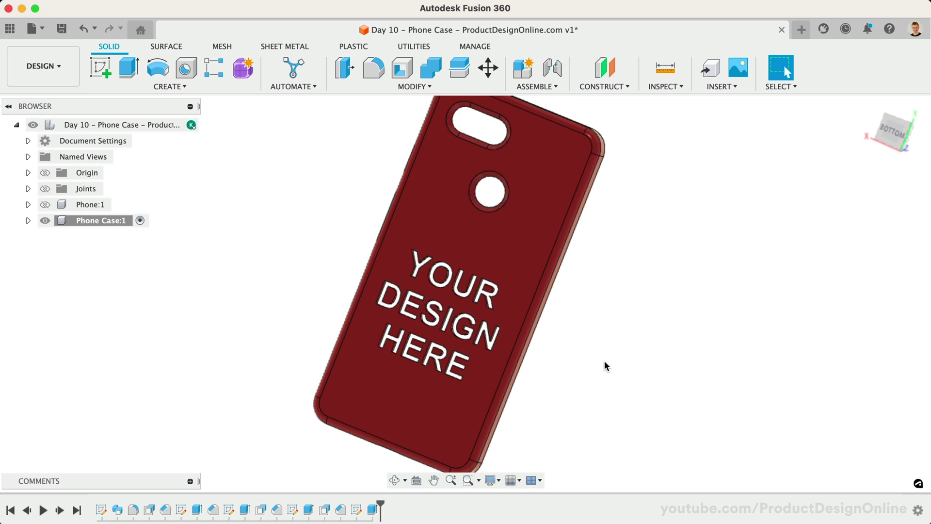
click(356, 509)
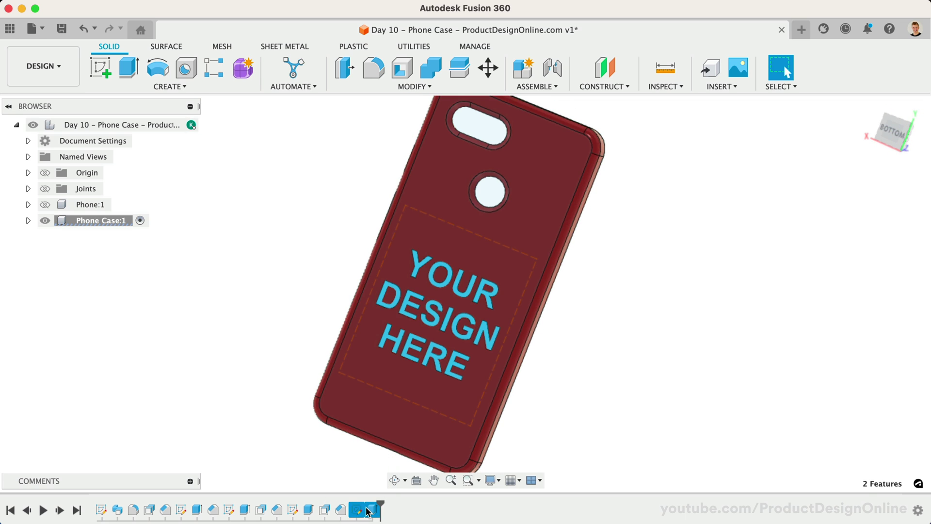
key(Delete)
shift+middle_drag(311, 268, 311, 267)
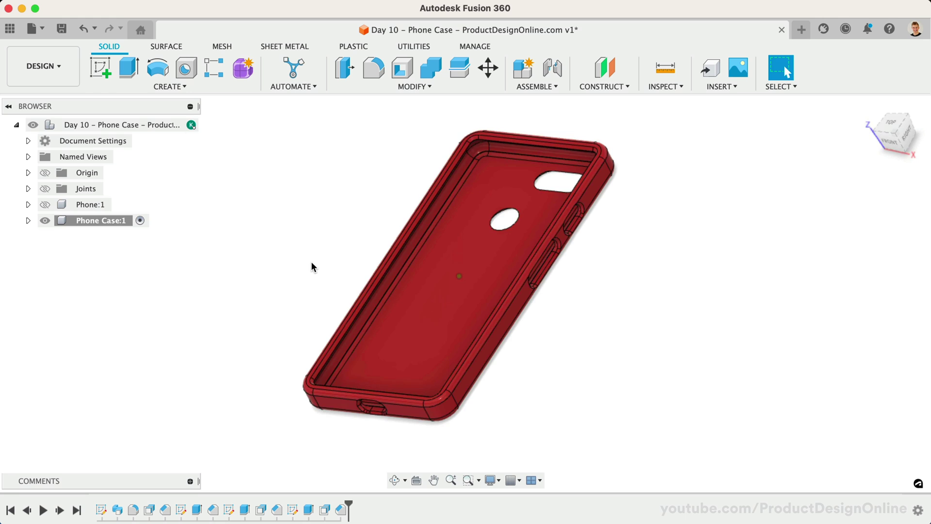